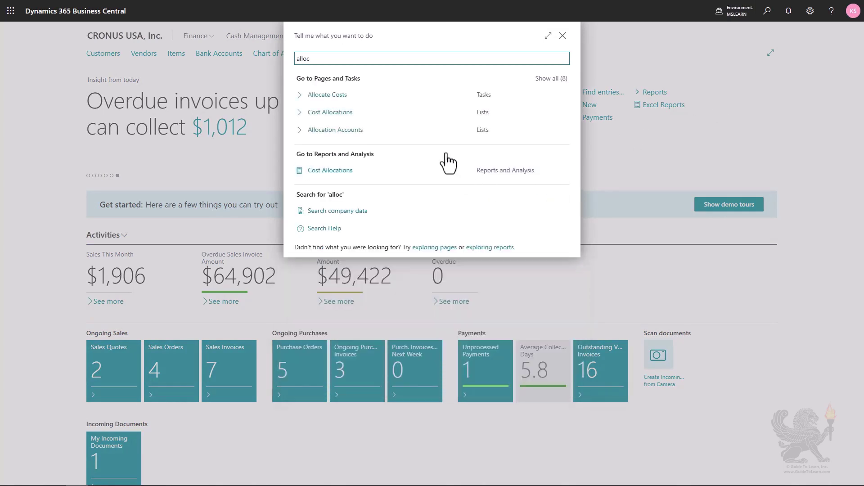
Step: Create a new allocation account numbered BUILD, named Building expenses, with the account type Fixed
left_click(372, 130)
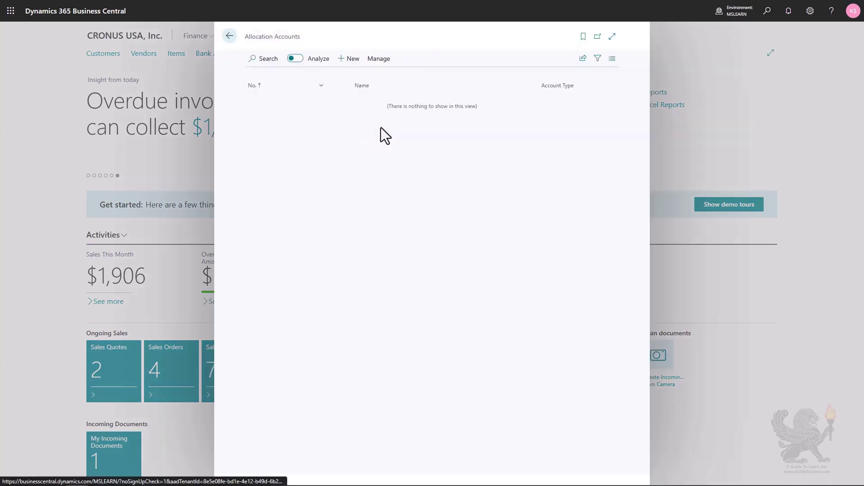
left_click(349, 59)
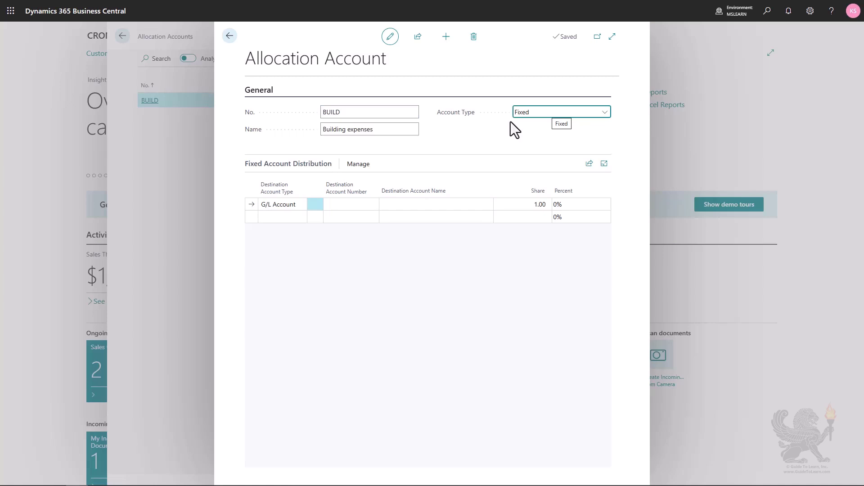
left_click(522, 114)
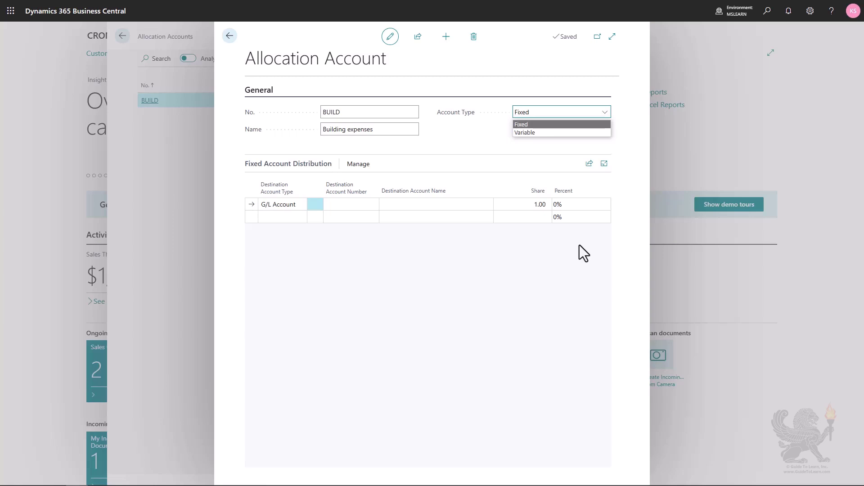
left_click(524, 125)
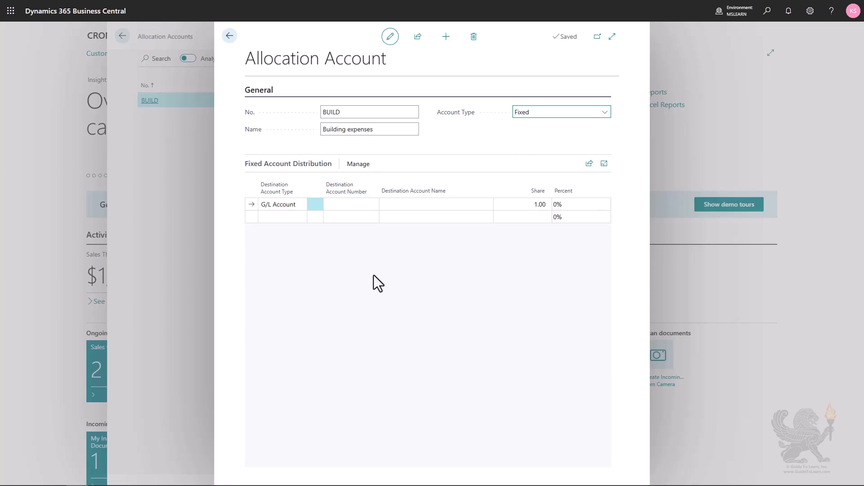
Step: Set the first distribution line to G/L Account and search "prop" to choose Repairs and Maintenance for Property as its destination
left_click(279, 207)
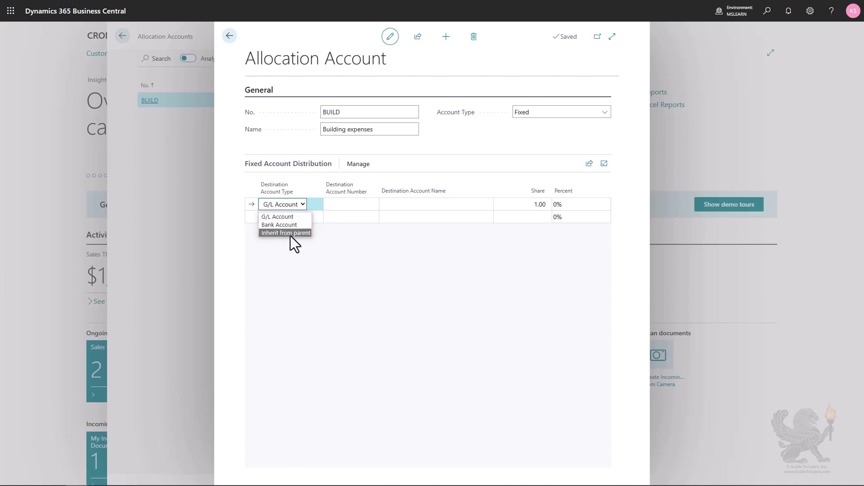
left_click(285, 217)
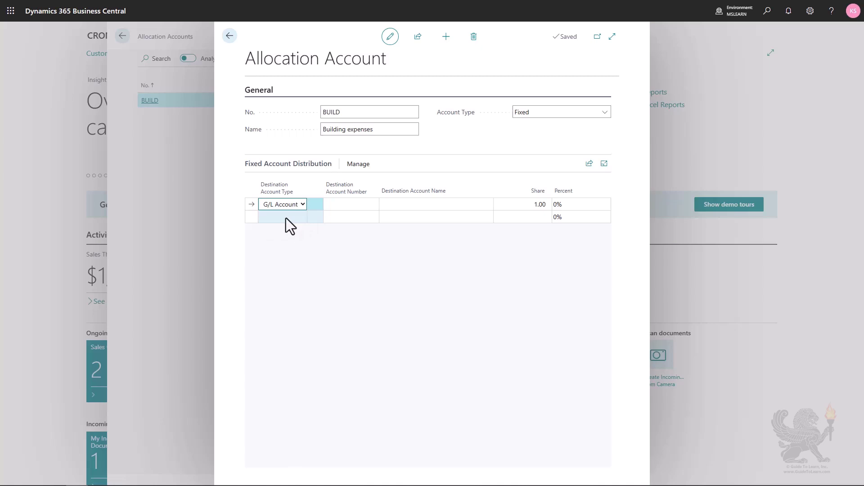
left_click(341, 207)
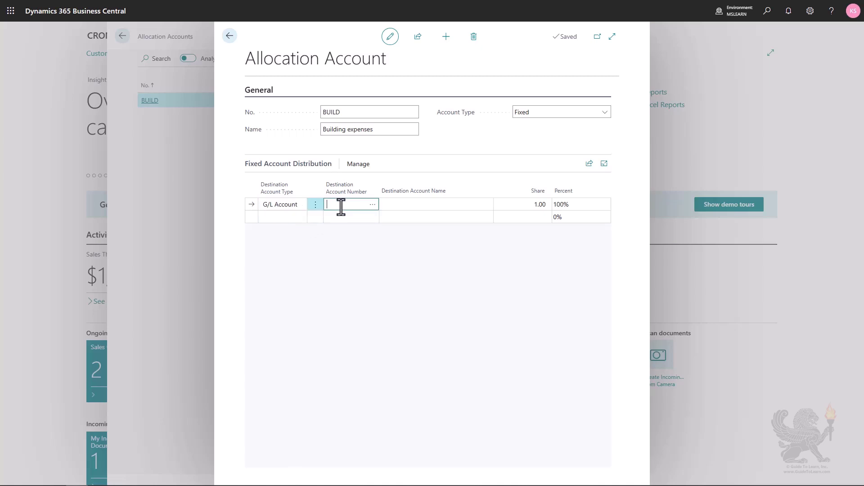
left_click(372, 204)
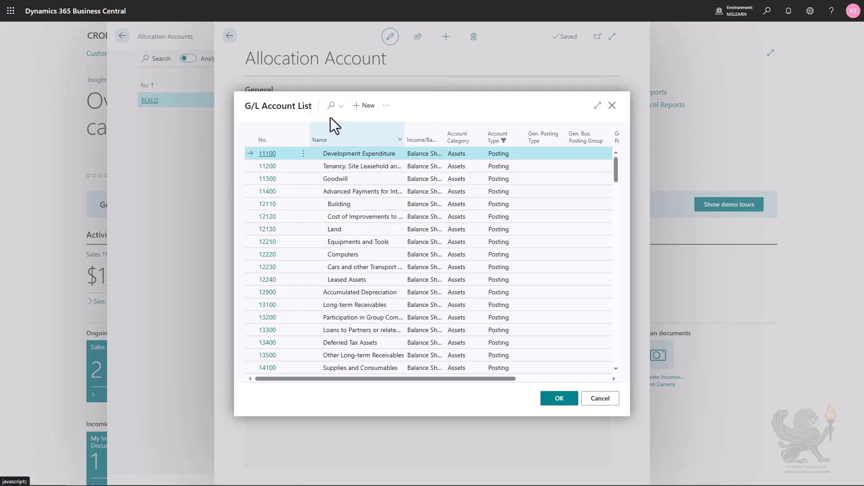
left_click(330, 106)
type("prop")
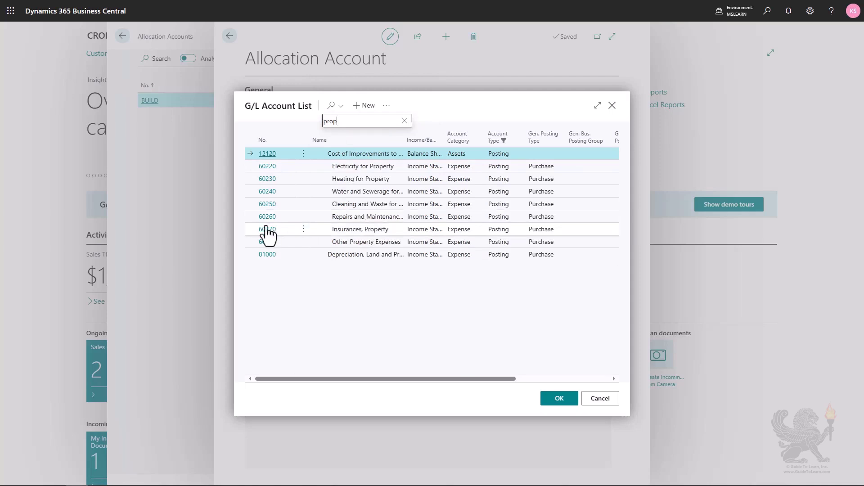
left_click(361, 215)
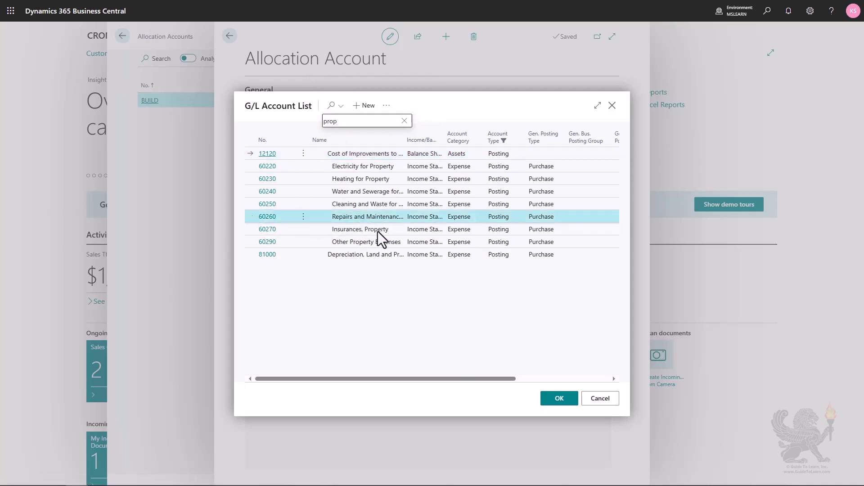
left_click(554, 402)
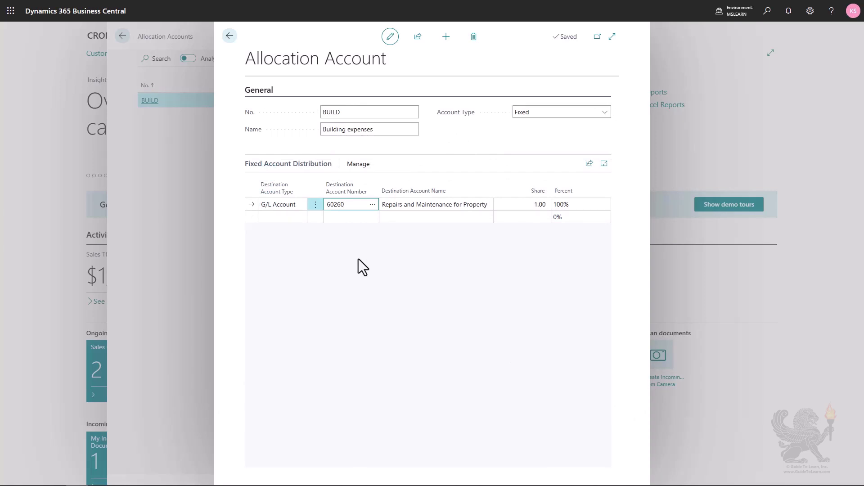
Step: Set the share of the first distribution line to 20
key("Tab")
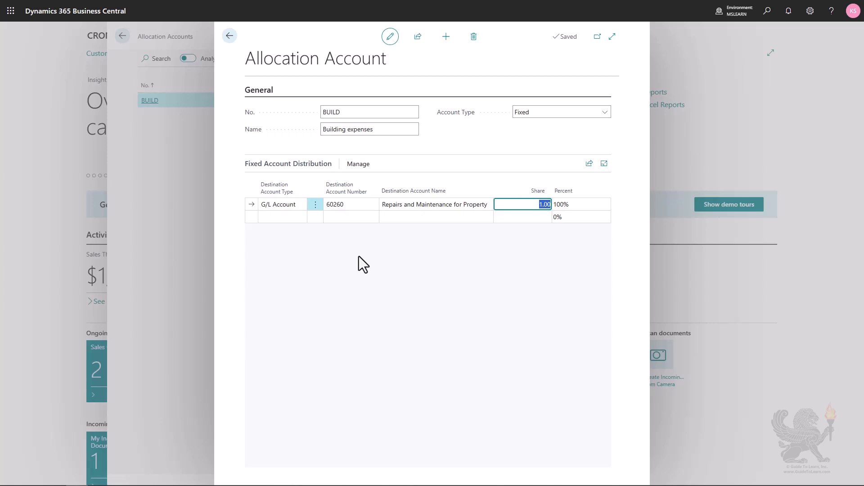
type("20")
key("shift+Tab")
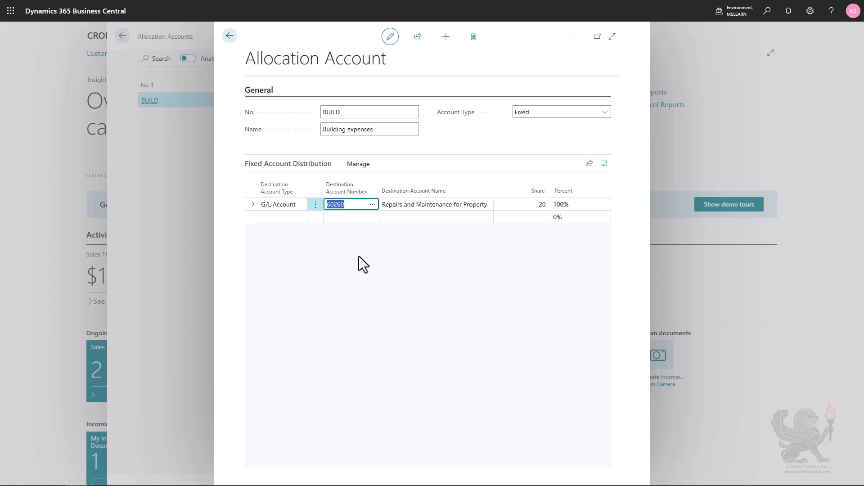
Step: Assign the DEPARTMENT dimension with the value ADM to the first distribution line
left_click(362, 165)
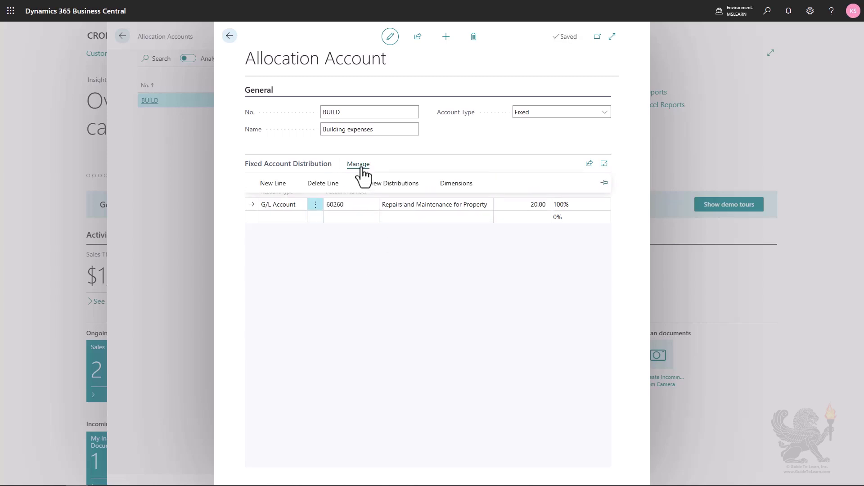
left_click(459, 193)
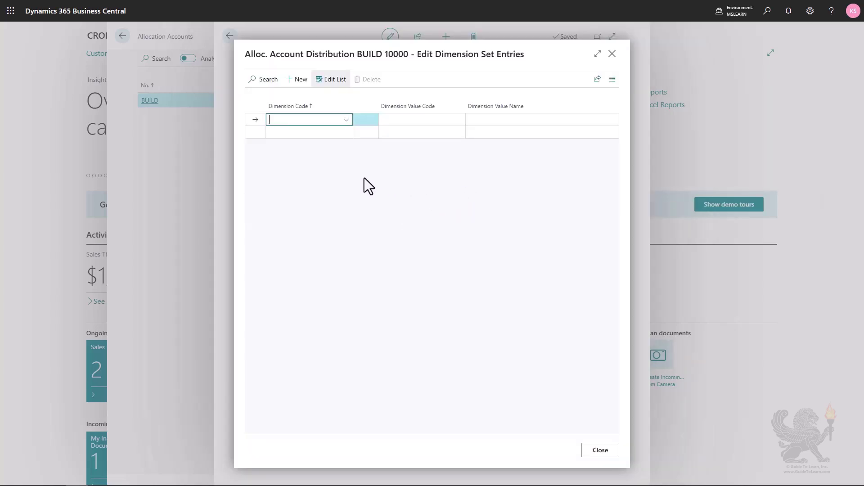
left_click(346, 120)
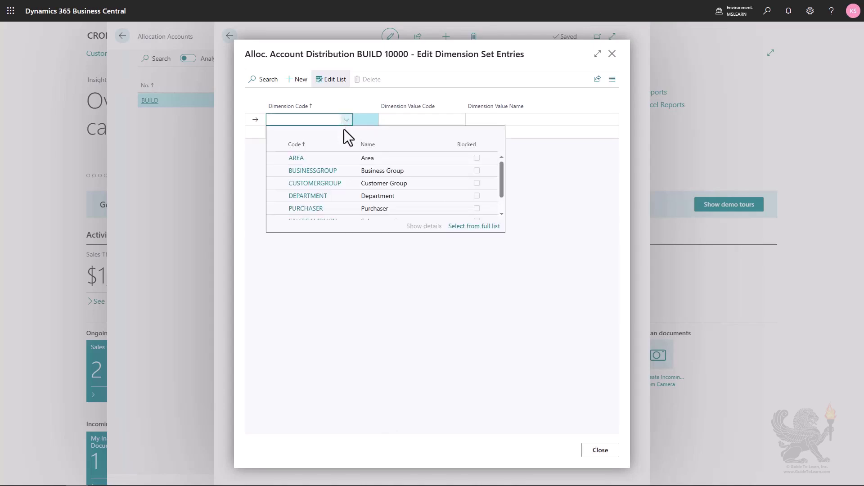
left_click(336, 196)
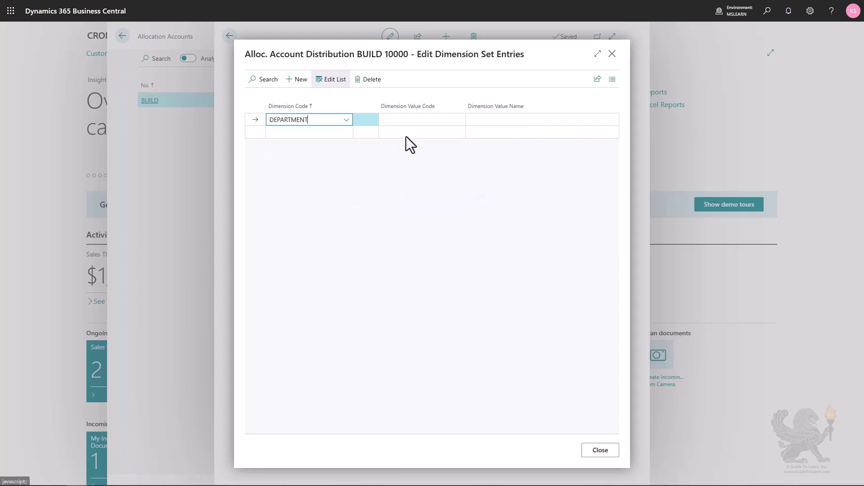
left_click(411, 120)
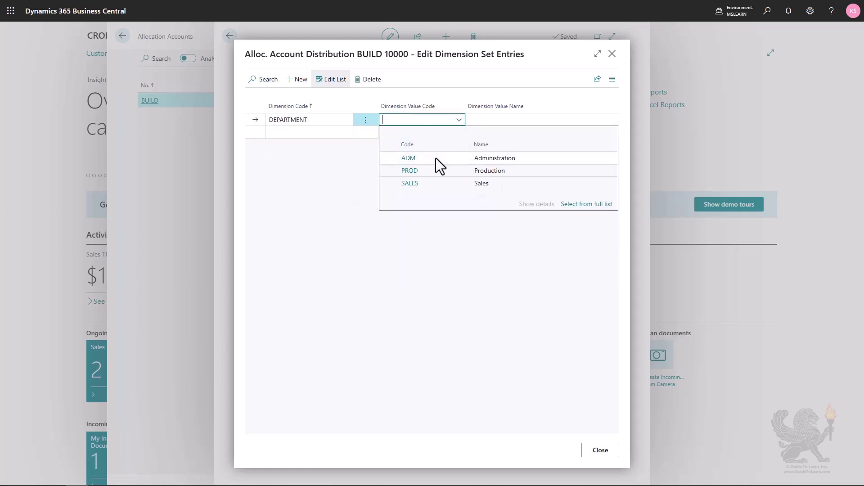
left_click(435, 158)
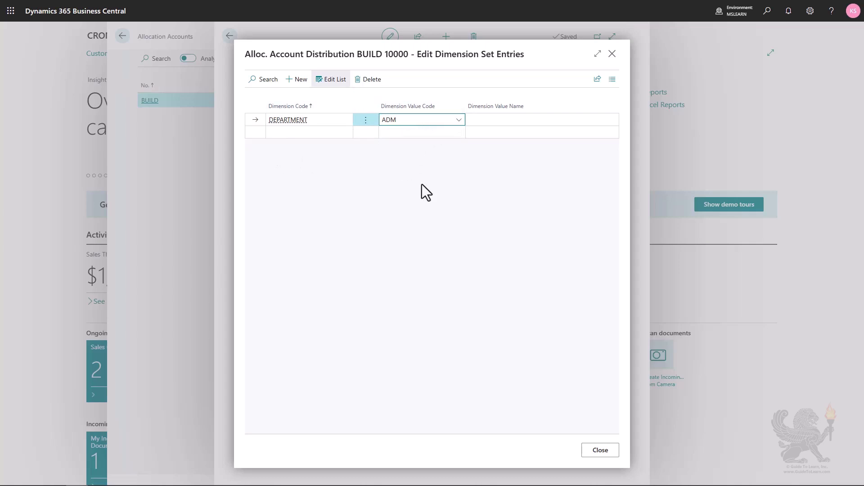
left_click(599, 450)
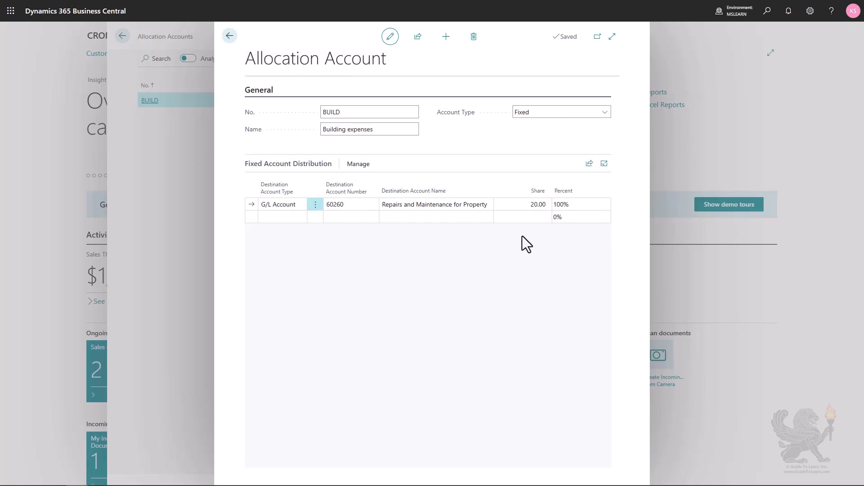
Step: Add a second G/L Account distribution line for Repairs and Maintenance for Property with a share of 70
left_click(292, 220)
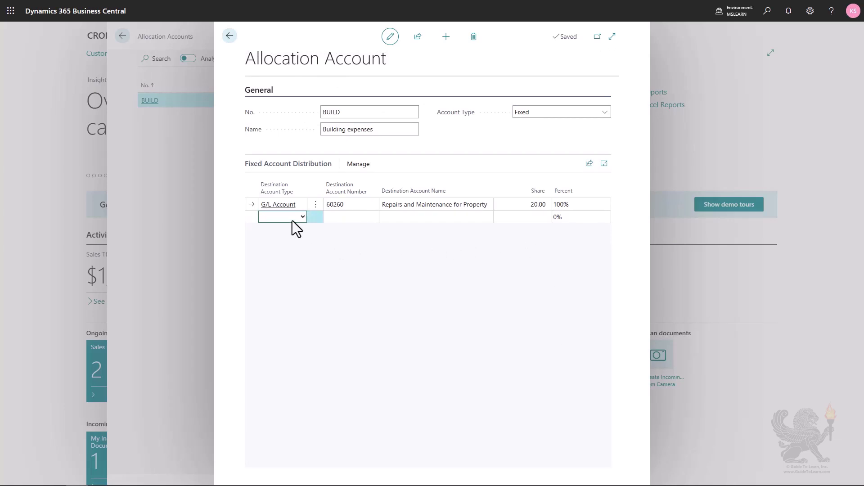
left_click(338, 218)
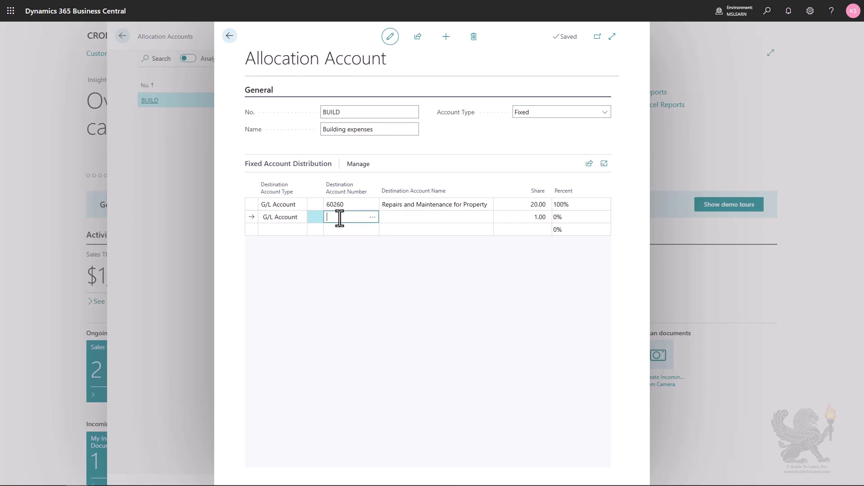
type("60260")
key("Tab")
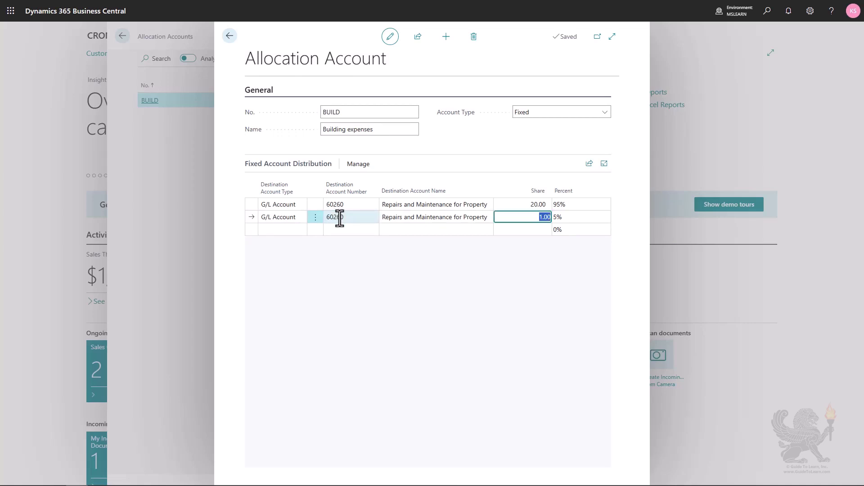
type("70")
left_click(340, 218)
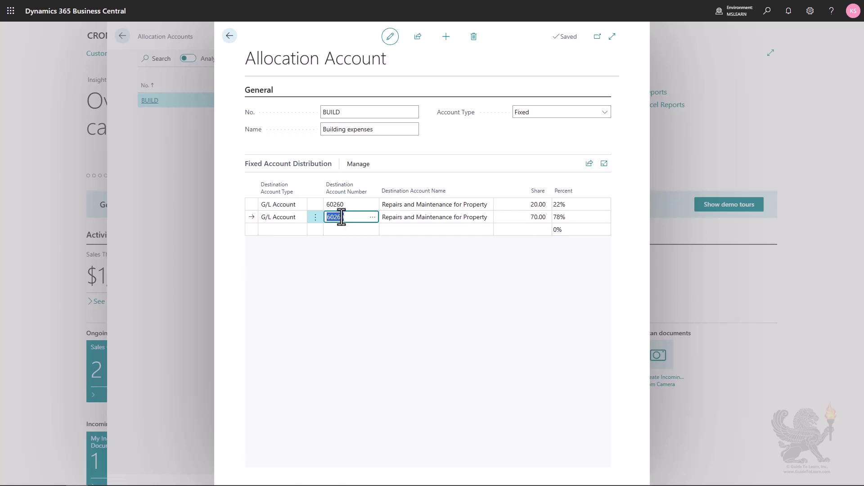
Step: Assign the DEPARTMENT dimension with the value PROD to the second distribution line
left_click(356, 170)
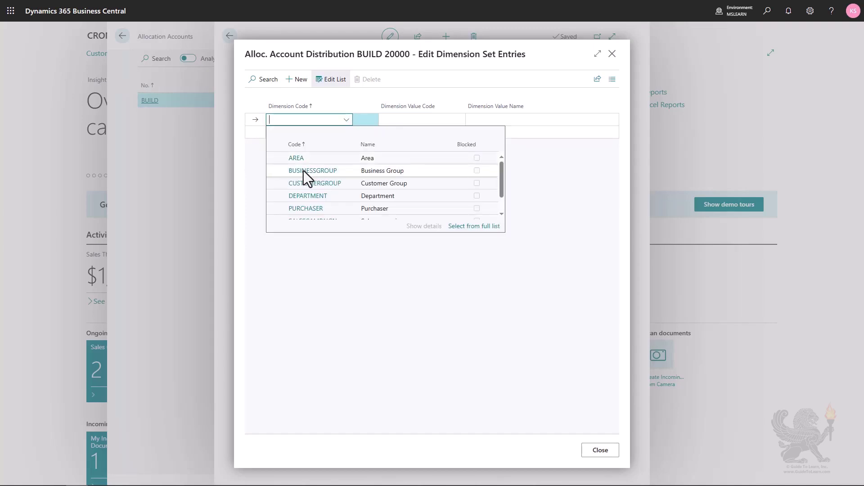
left_click(328, 189)
left_click(414, 122)
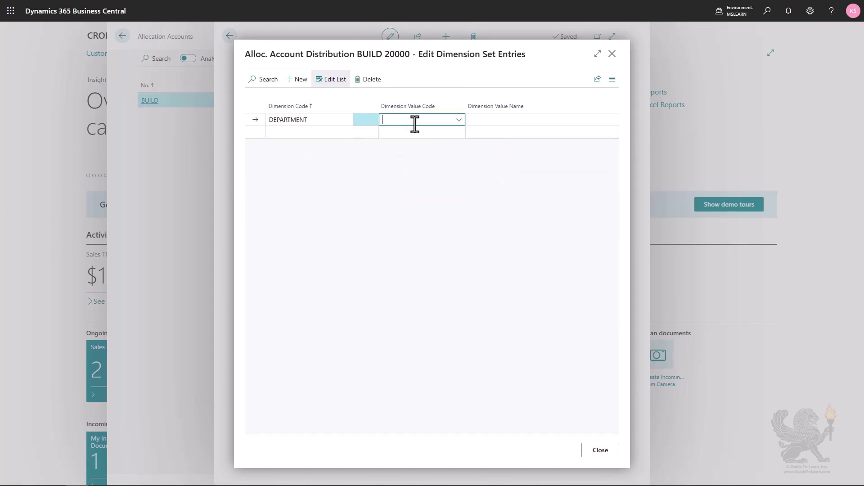
left_click(424, 171)
left_click(599, 451)
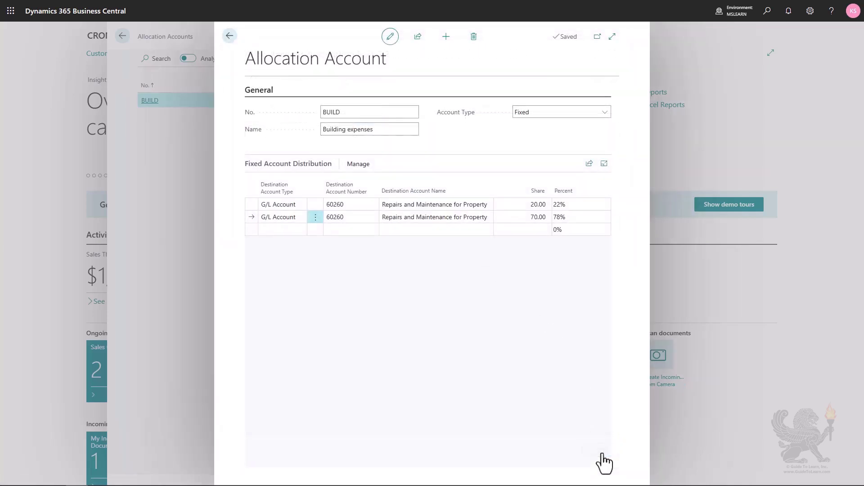
Step: Add a third G/L Account distribution line for Repairs and Maintenance for Property with a share of 10
left_click(280, 229)
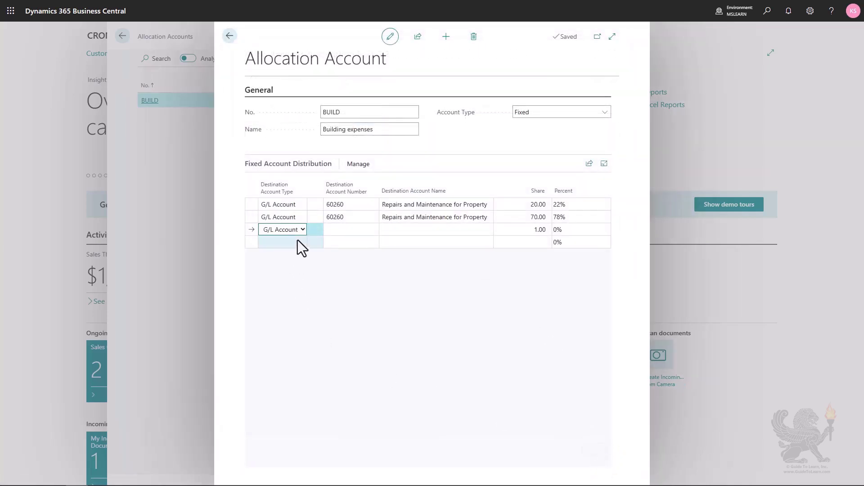
left_click(337, 230)
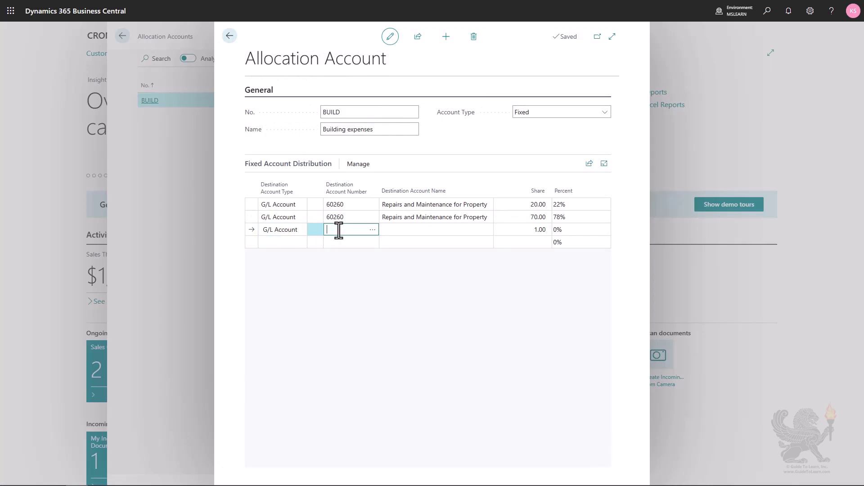
type("60260")
key("Tab")
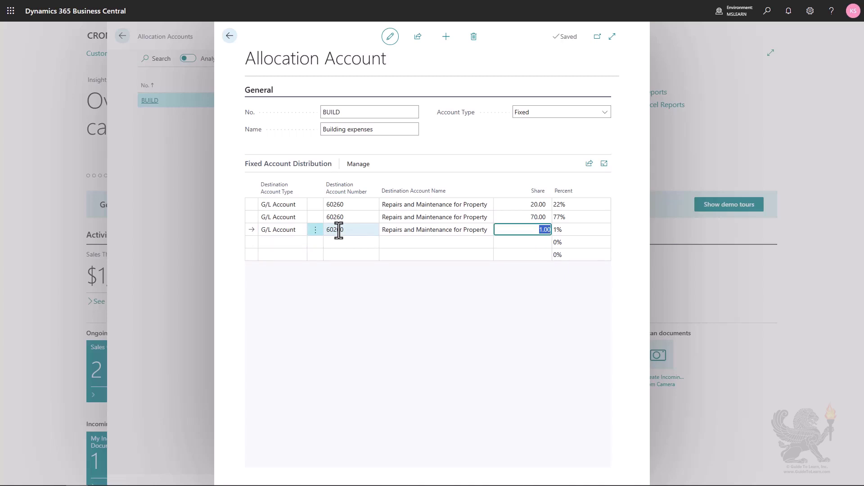
type("10")
key("shift+Tab")
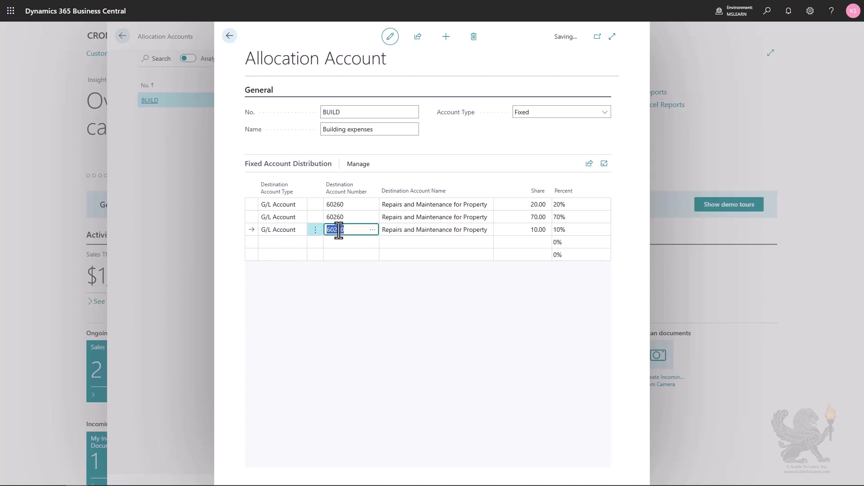
Step: Assign the DEPARTMENT dimension with the value SALES to the third distribution line
left_click(358, 171)
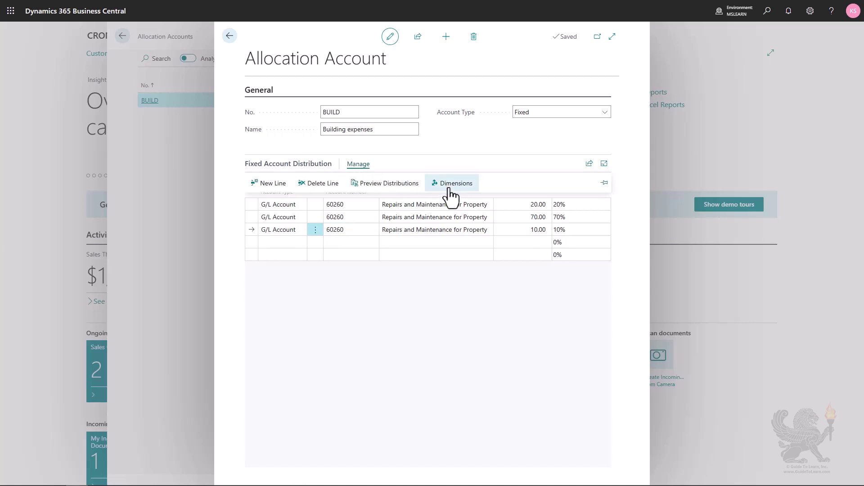
left_click(346, 120)
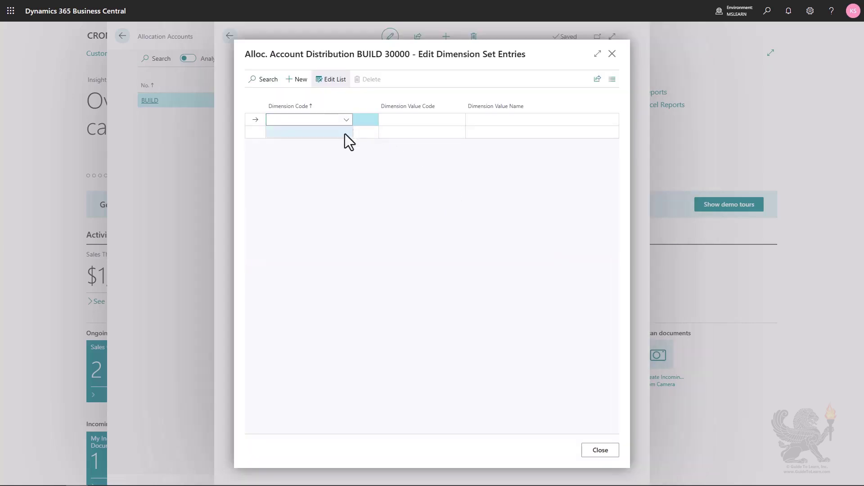
left_click(308, 195)
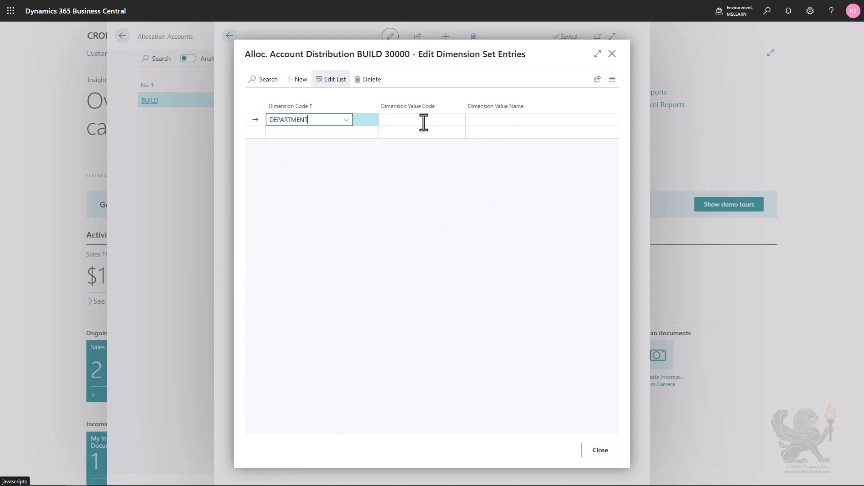
left_click(423, 121)
left_click(435, 182)
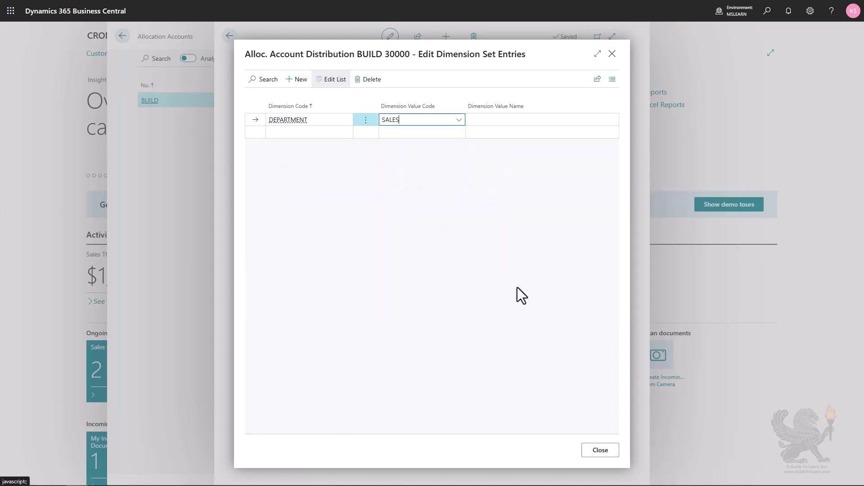
Step: Close the third line's dimension entries, check the first line's destination account type options, and return to the allocation accounts list
left_click(599, 450)
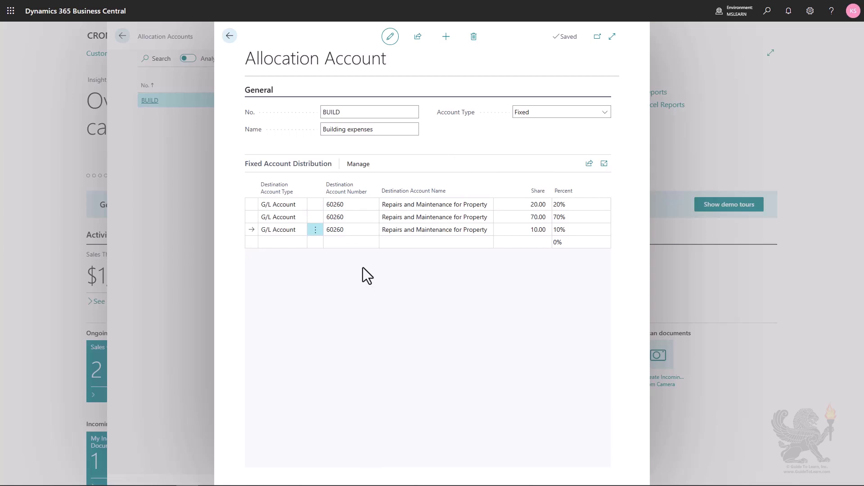
left_click(288, 206)
left_click(288, 206)
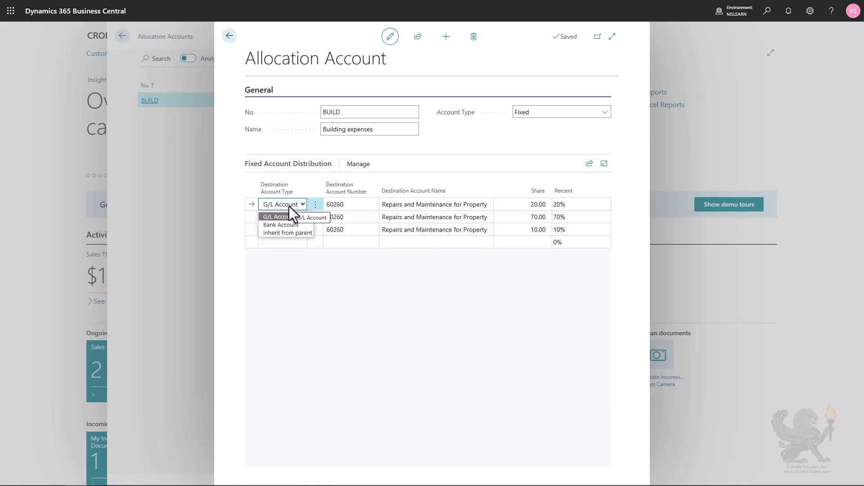
left_click(229, 37)
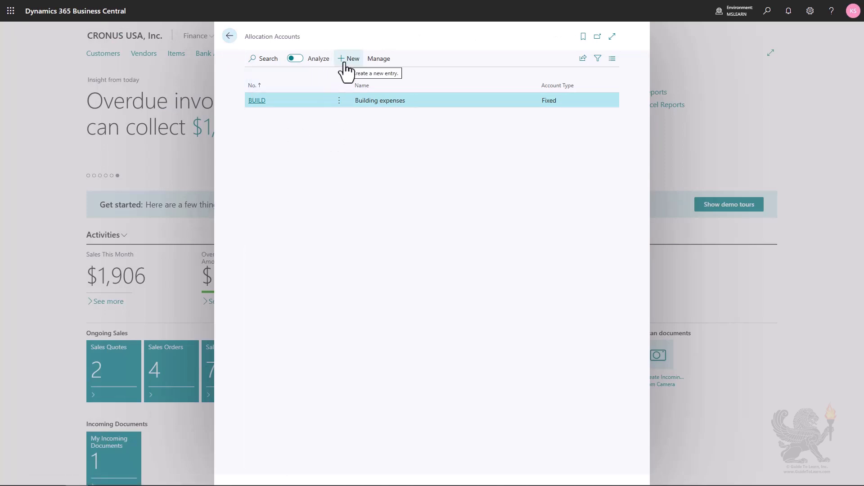
Step: Create a new allocation account with the number GENEXP and the name General Expenses
left_click(346, 63)
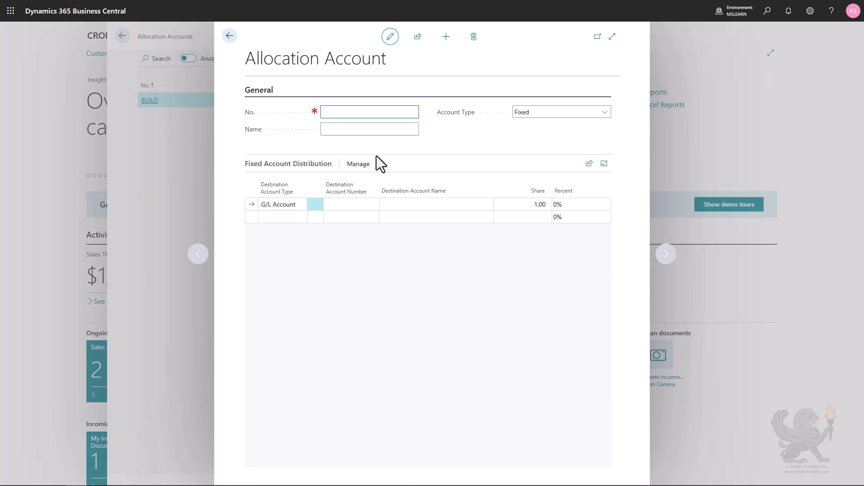
type("GENEXP")
key("Tab")
type("General Expenses")
key("Tab")
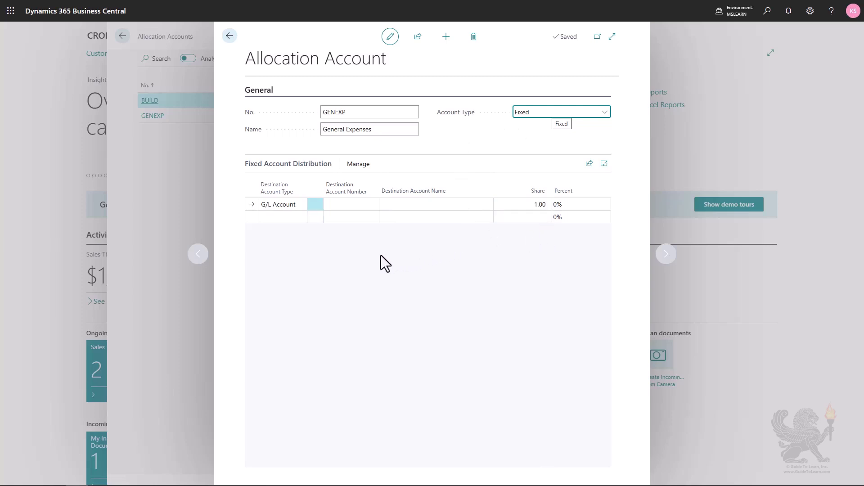
Step: Set the first GENEXP distribution line to Inherit from parent with a share of 20
left_click(294, 204)
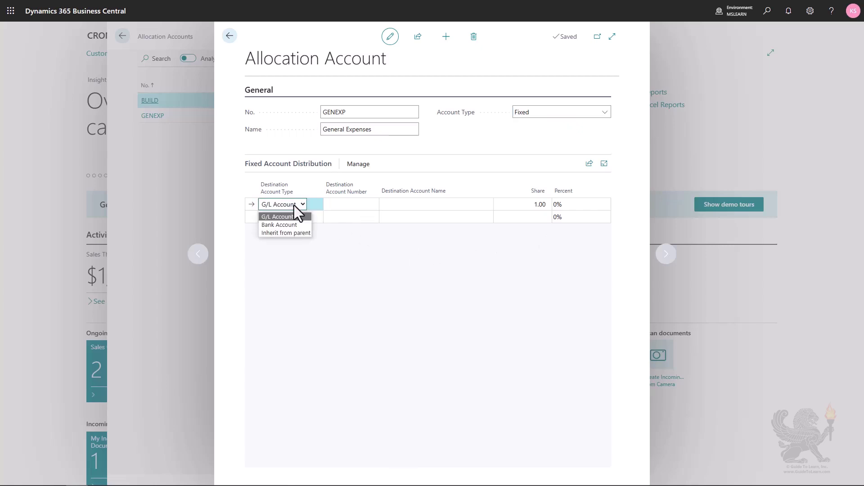
left_click(296, 233)
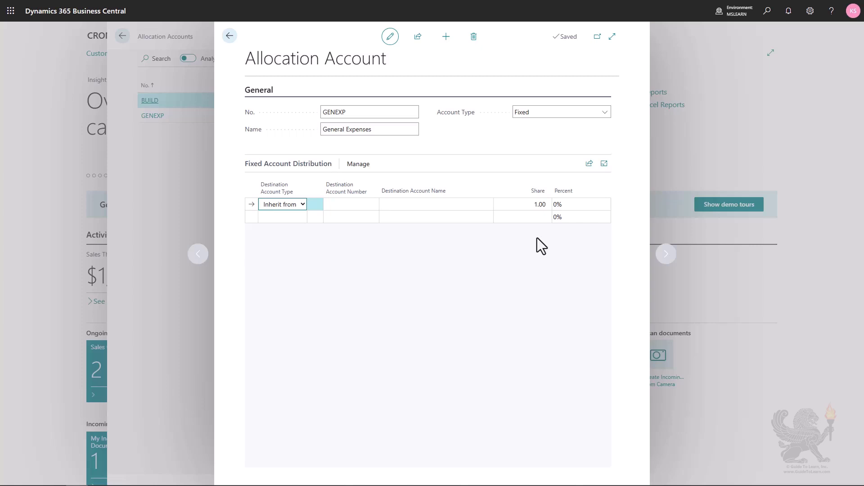
left_click(523, 205)
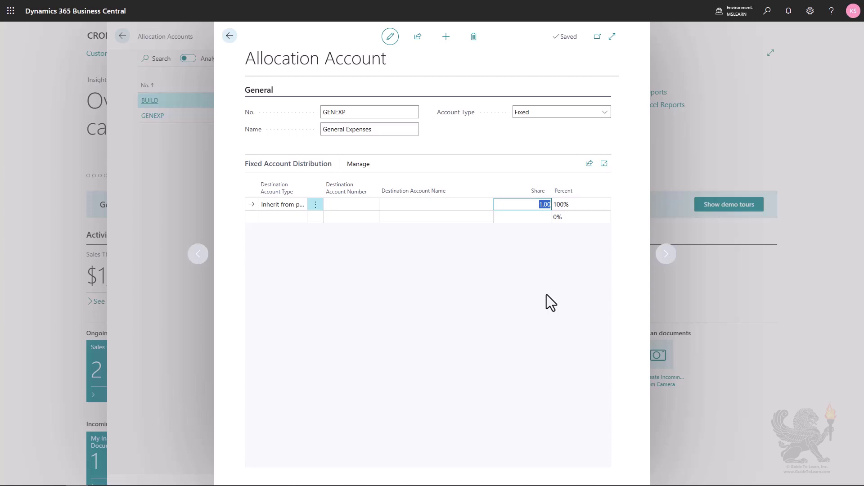
type("20")
key("shift+Tab")
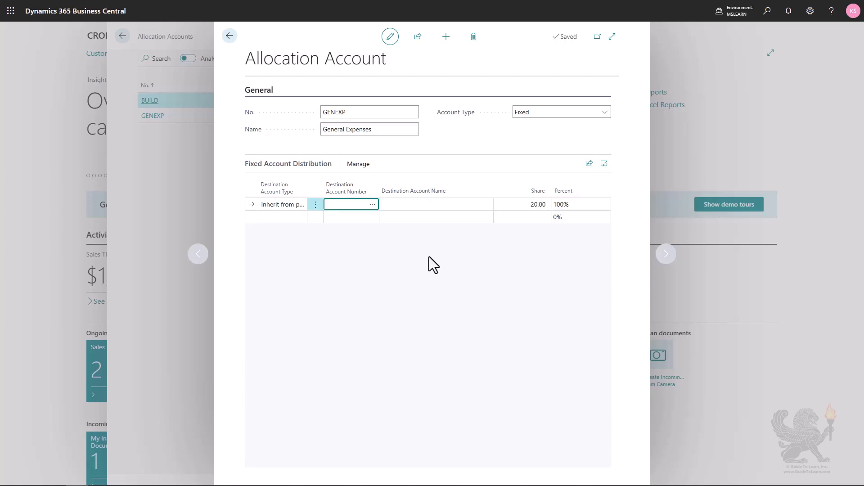
Step: Assign the DEPARTMENT dimension with the value ADM to the first GENEXP distribution line
left_click(355, 166)
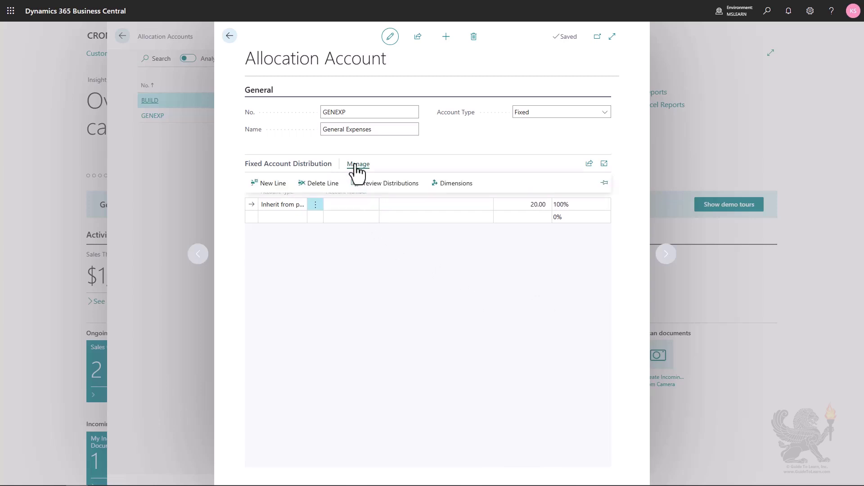
left_click(443, 185)
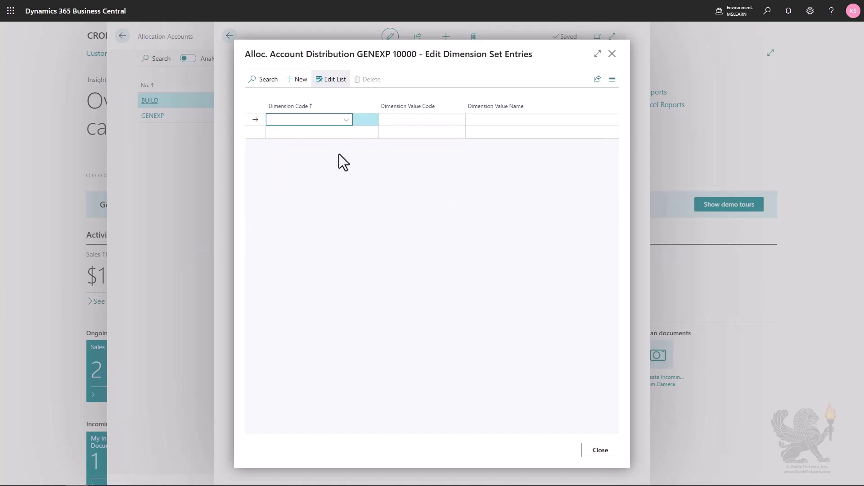
left_click(346, 120)
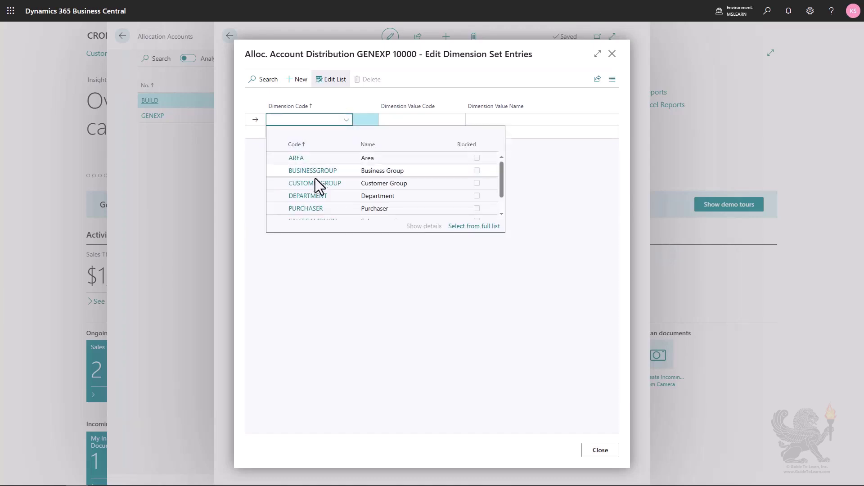
left_click(318, 197)
left_click(412, 121)
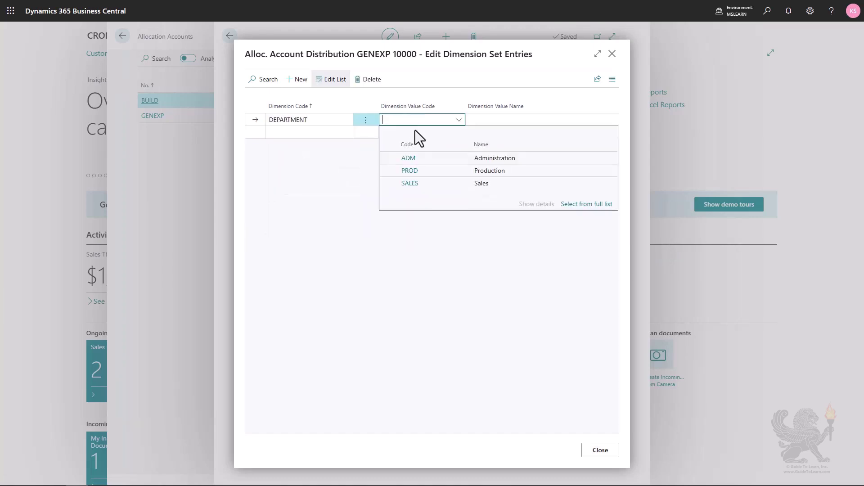
left_click(422, 158)
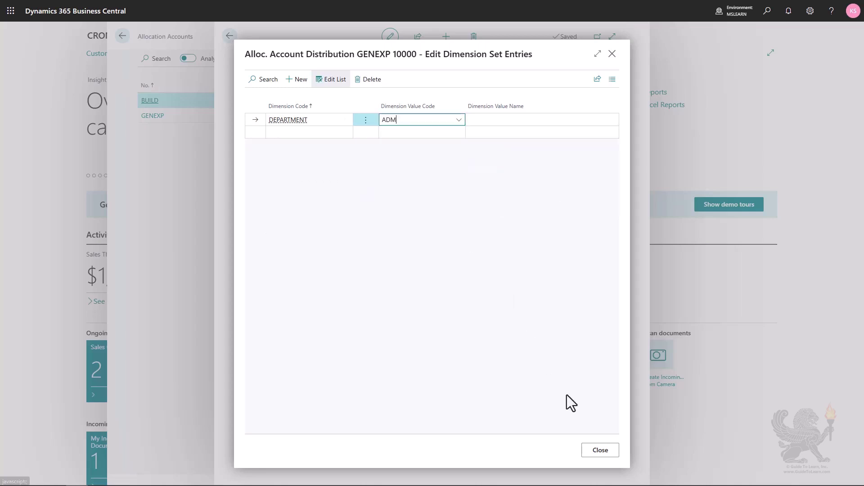
left_click(599, 450)
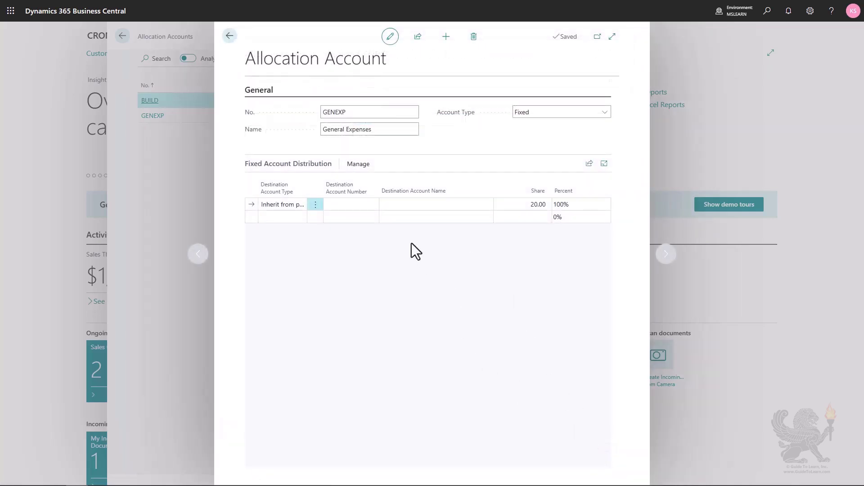
Step: Add a second GENEXP distribution line of type Inherit from parent with a share of 70
left_click(299, 217)
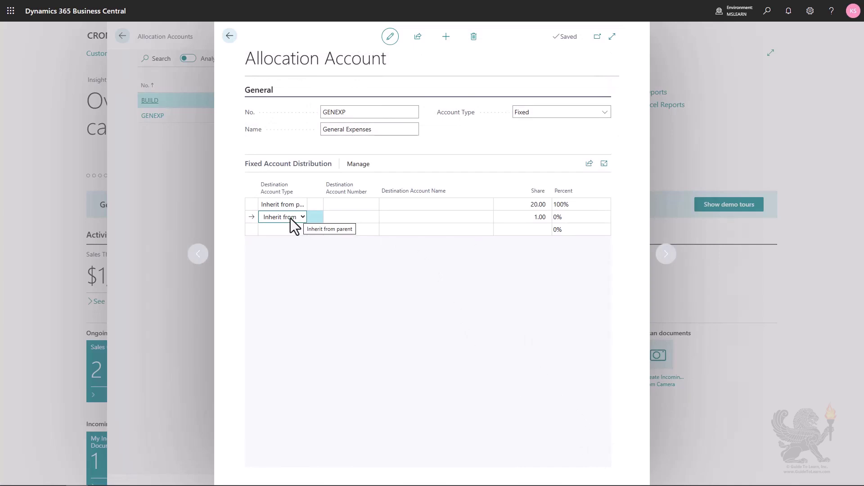
left_click(514, 217)
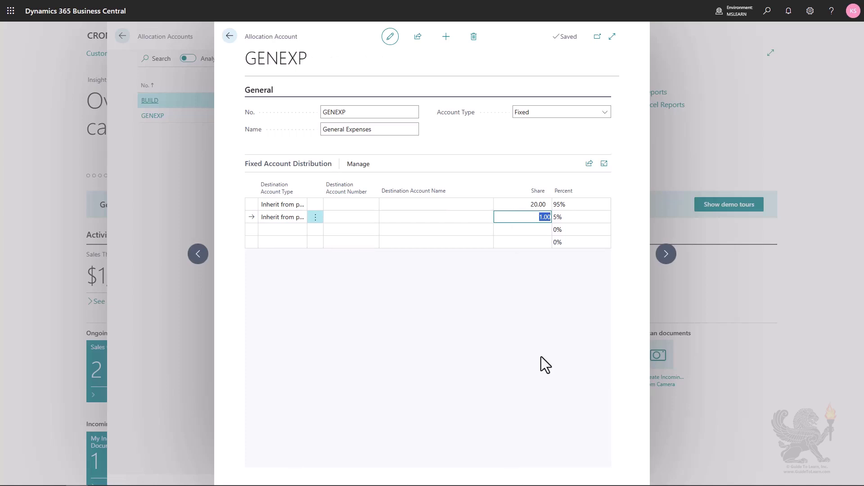
type("70")
key("shift+Tab")
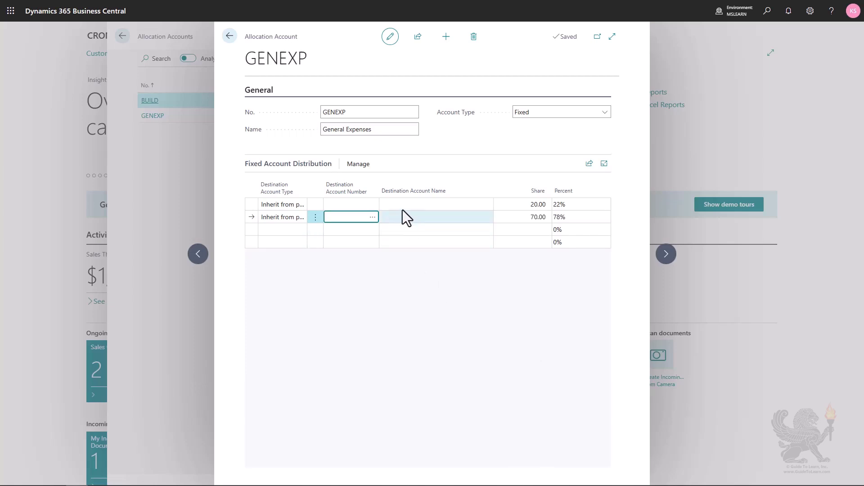
Step: Assign the DEPARTMENT dimension with the value PROD to the second GENEXP distribution line
left_click(357, 167)
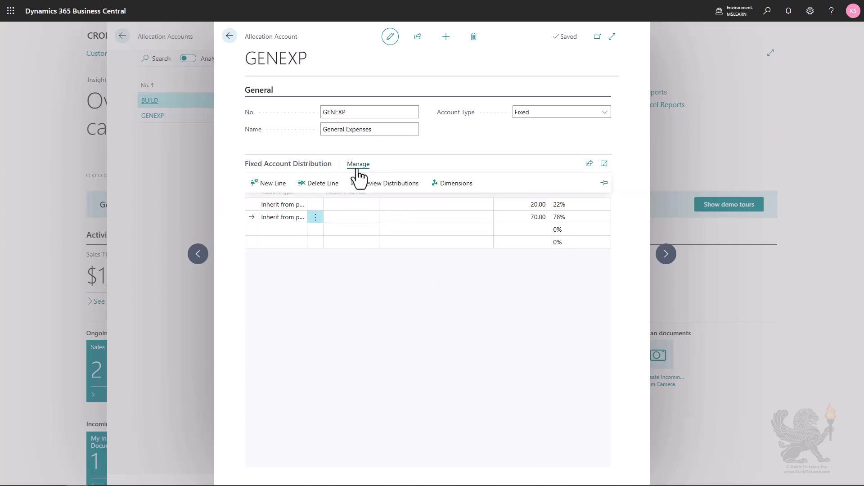
left_click(460, 184)
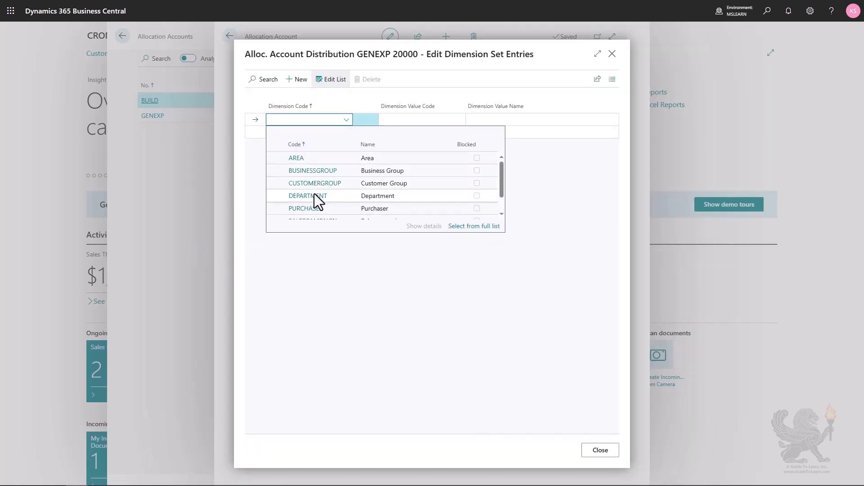
left_click(311, 194)
left_click(410, 120)
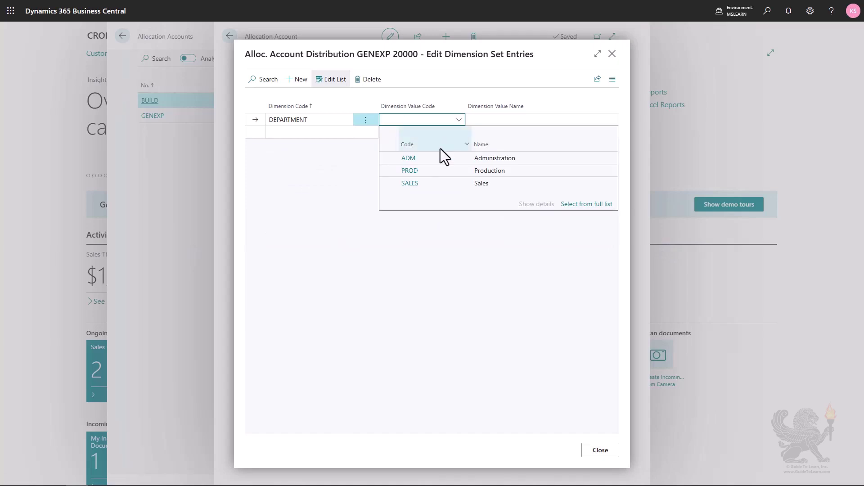
left_click(436, 174)
left_click(597, 452)
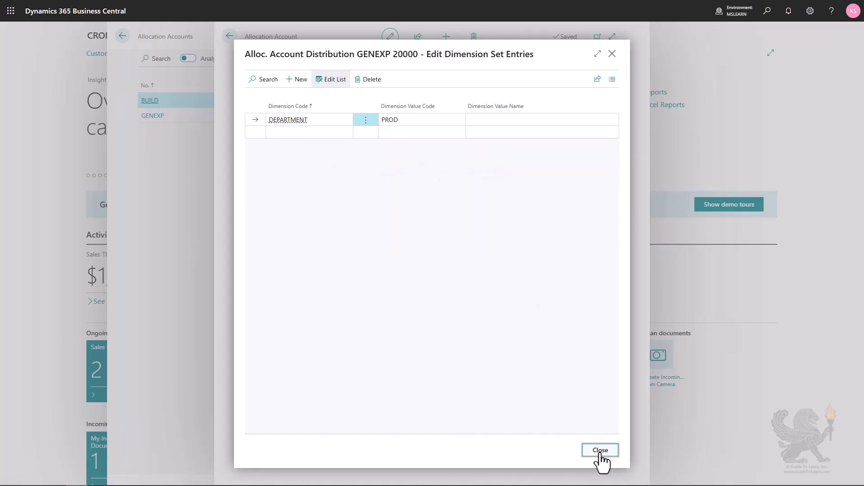
Step: Add a third GENEXP distribution line of type Inherit from parent with a share of 10
left_click(515, 232)
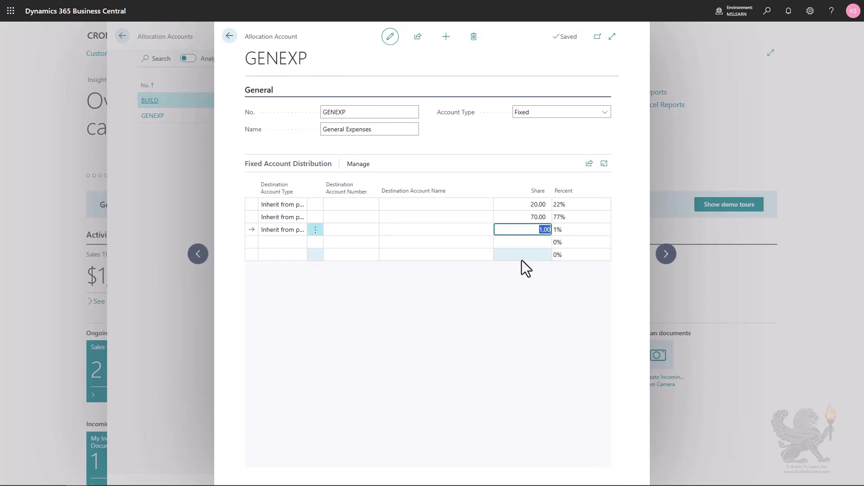
type("10")
key("shift+Tab")
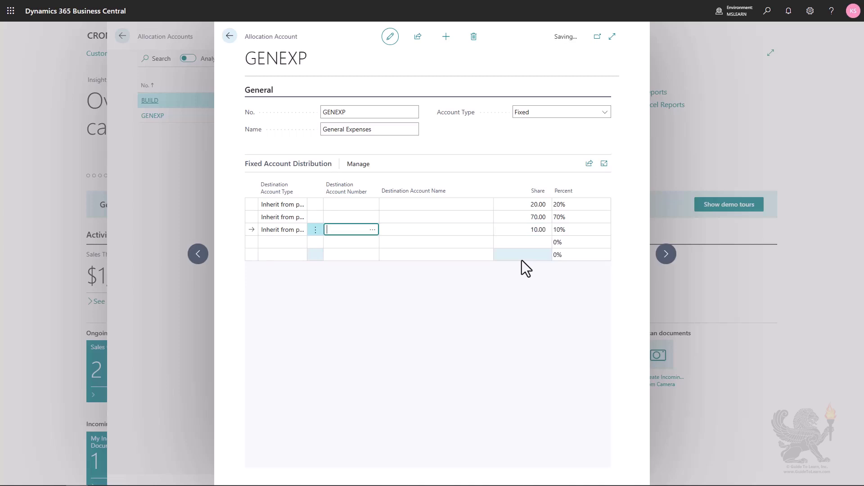
Step: Assign the DEPARTMENT dimension with the value SALES to the third GENEXP distribution line and close the allocation account
left_click(359, 165)
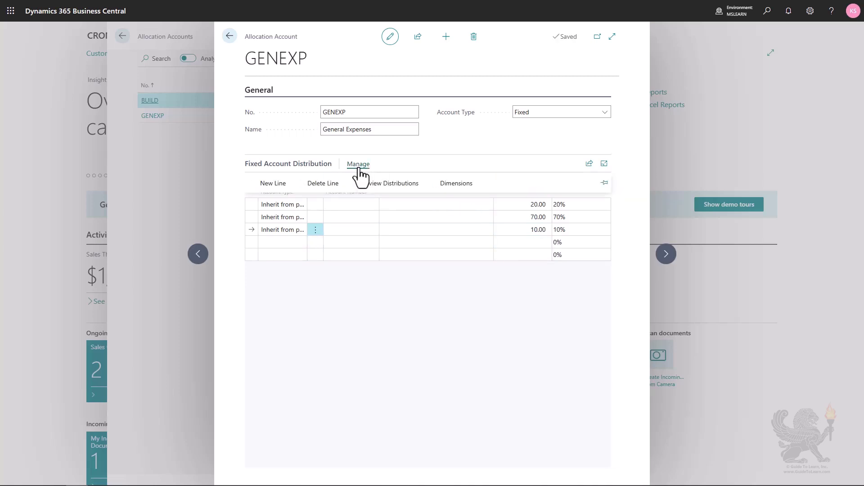
left_click(446, 185)
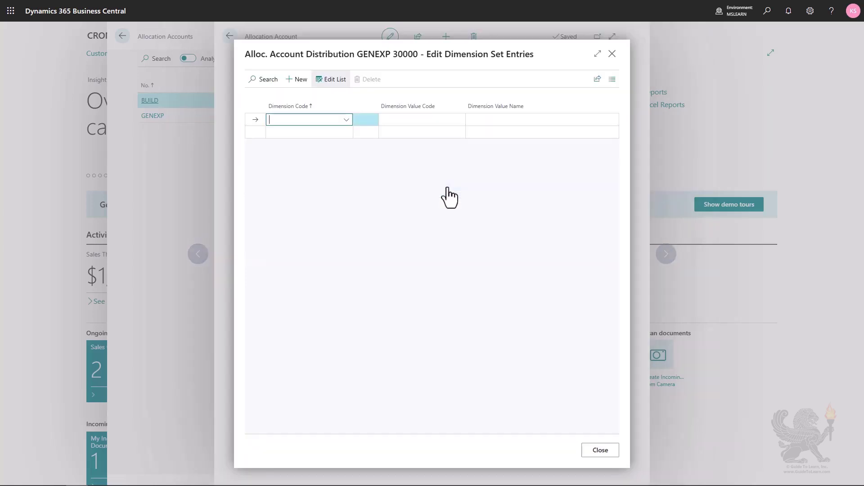
left_click(346, 119)
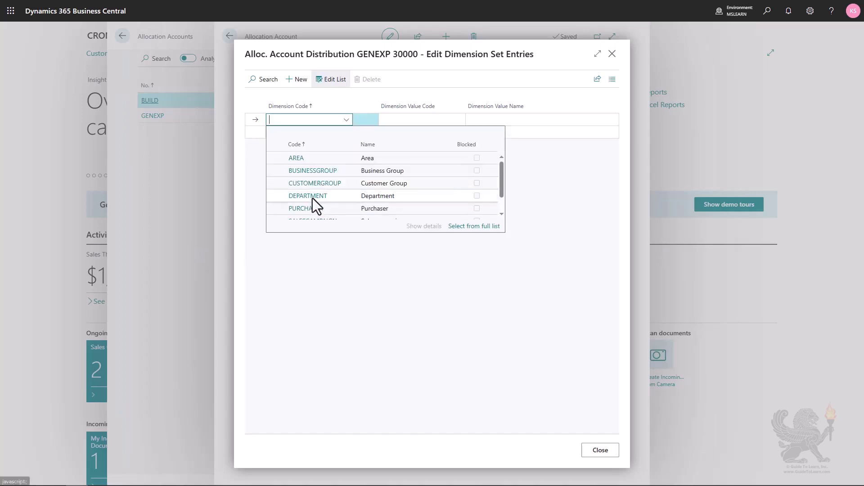
left_click(410, 122)
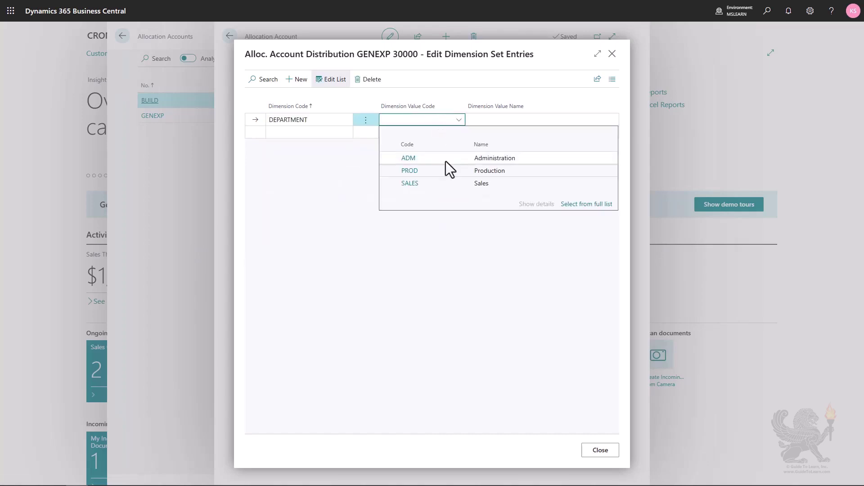
left_click(444, 183)
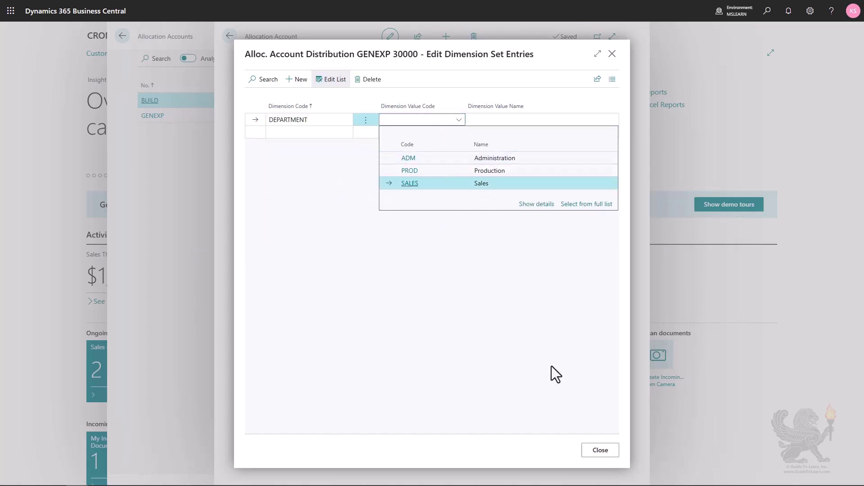
left_click(597, 450)
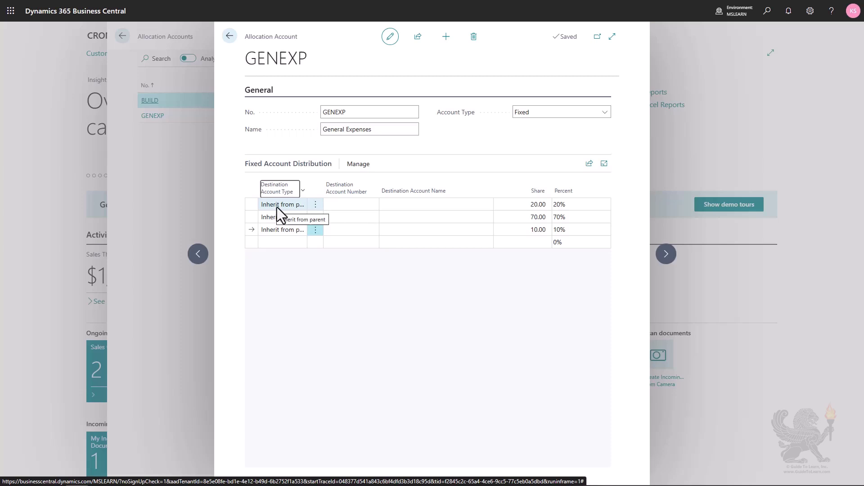
key("Escape")
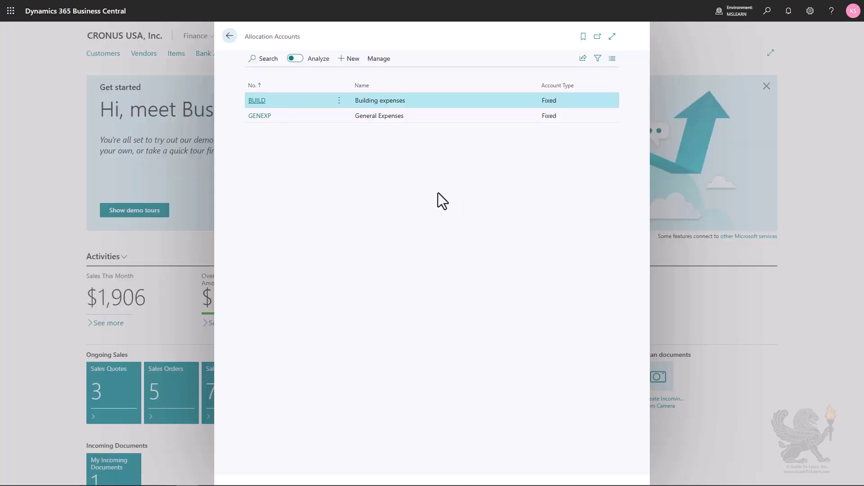
Step: Create a new allocation account with number EMP and the name Emp exp
left_click(349, 58)
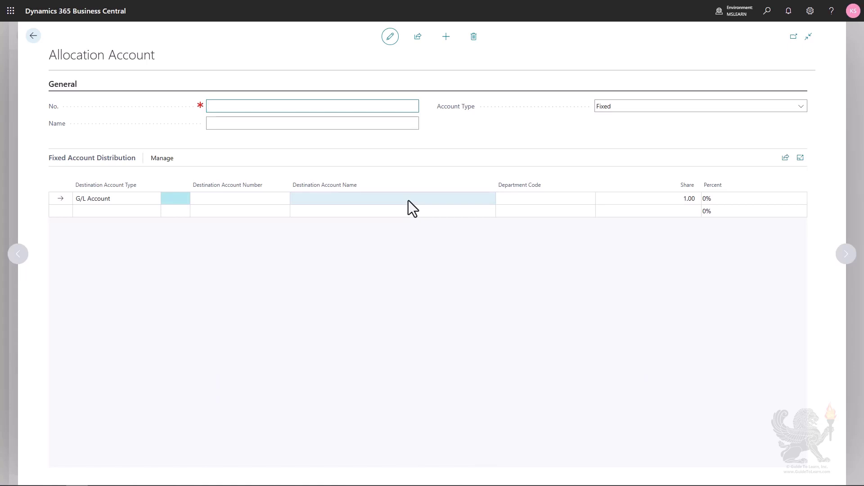
type("EMP")
key("Tab")
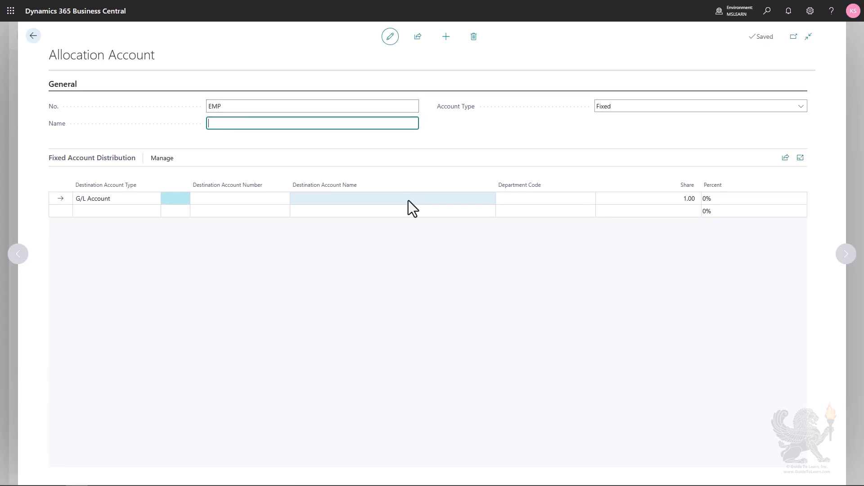
type("Emp exp")
key("Tab")
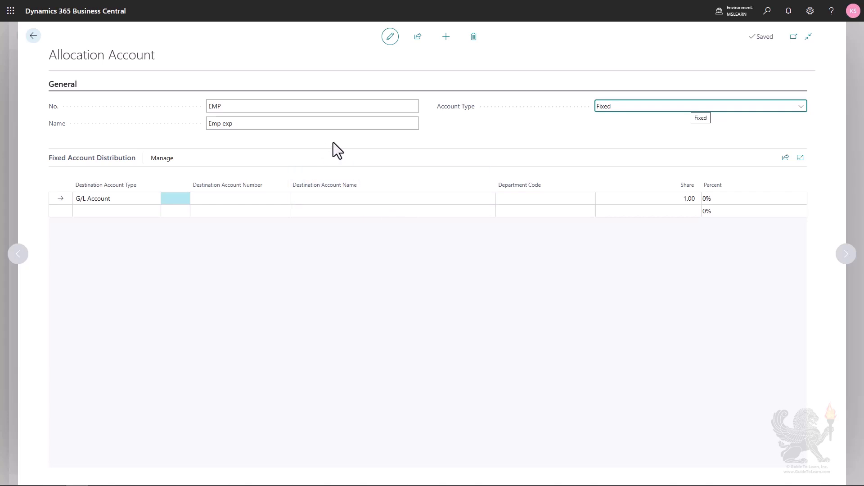
Step: Change the EMP account type to Variable and accept deleting the existing distributions
left_click(608, 107)
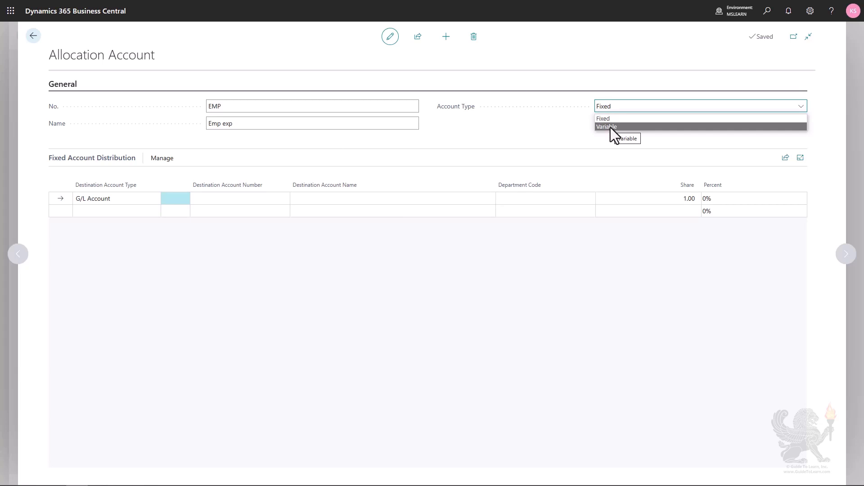
left_click(611, 128)
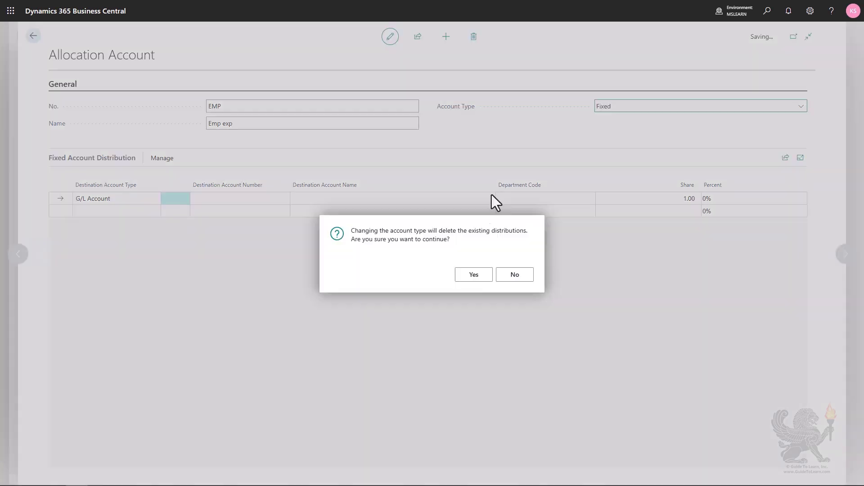
left_click(473, 275)
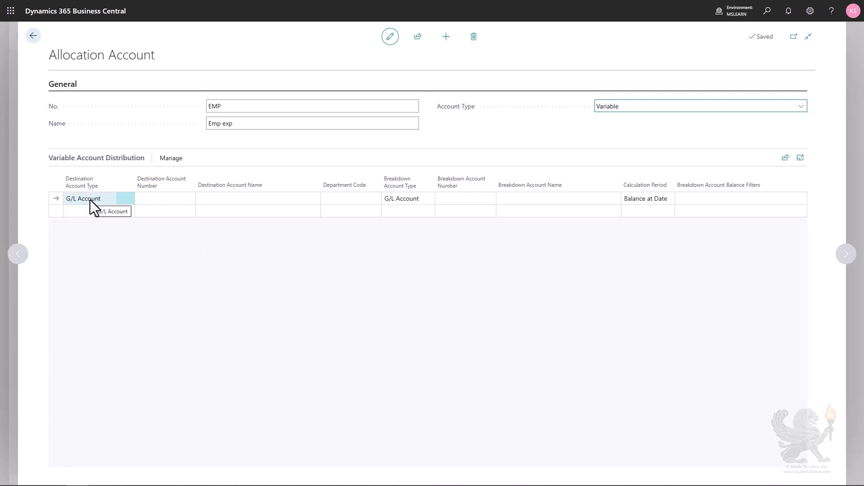
Step: Search the G/L accounts for "sala" and set 71100 Salaries as the first EMP distribution line's destination account
left_click(141, 200)
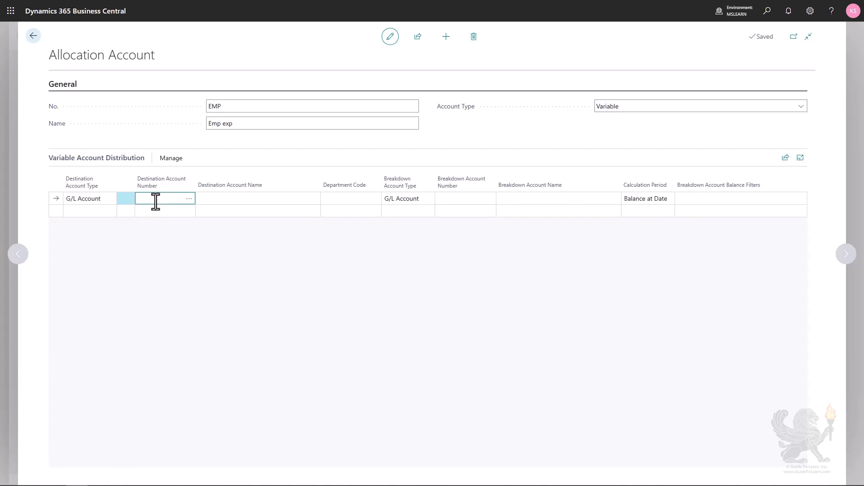
left_click(99, 199)
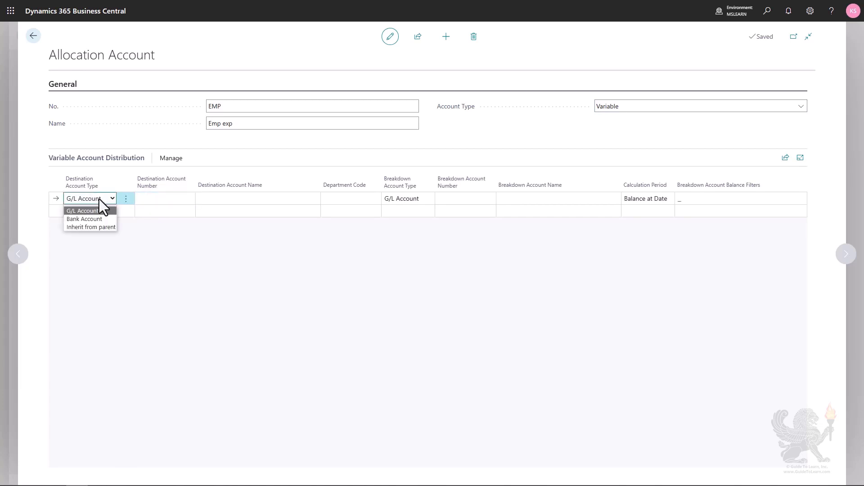
left_click(158, 198)
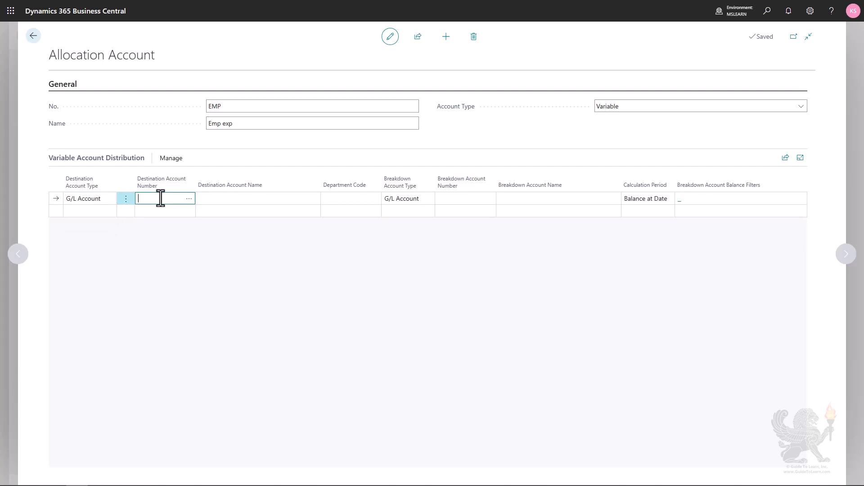
left_click(188, 200)
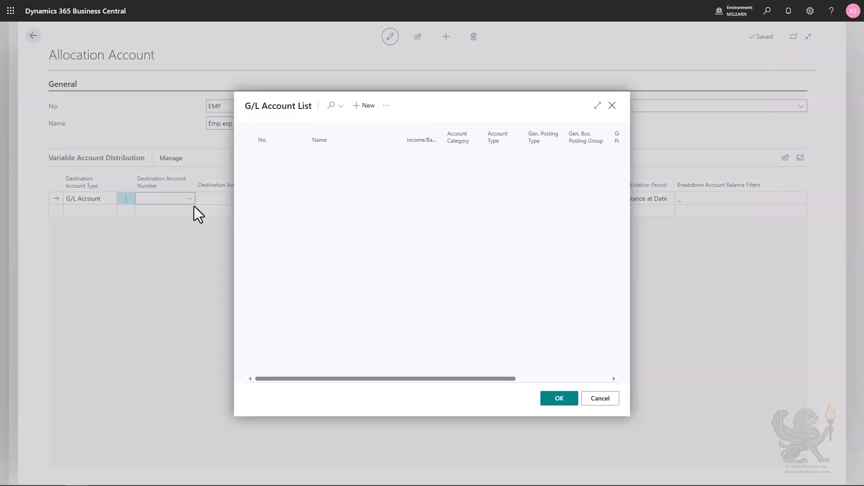
left_click(331, 108)
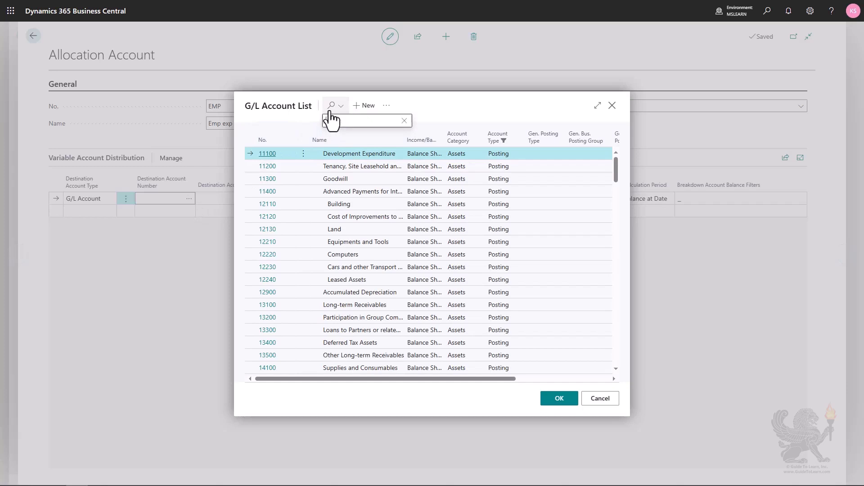
type("sala")
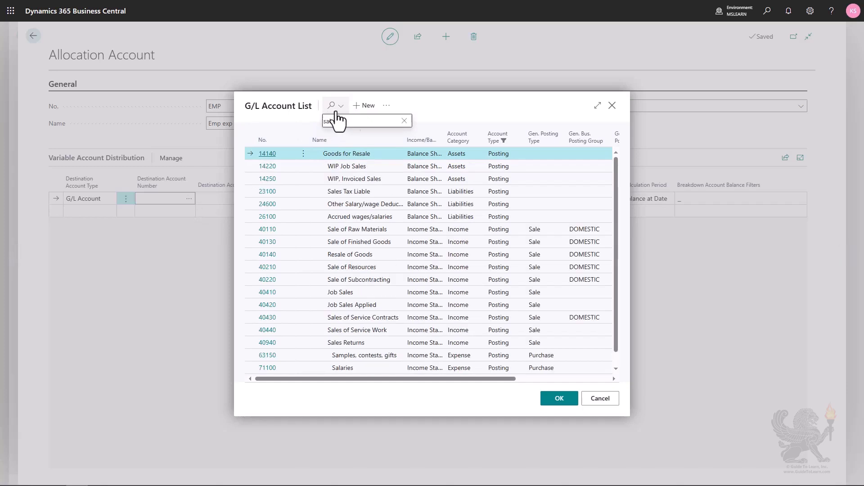
left_click(349, 180)
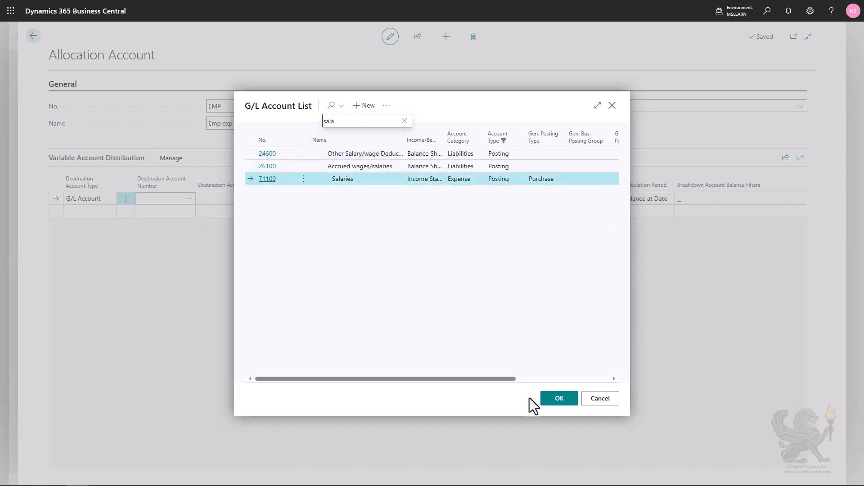
left_click(556, 402)
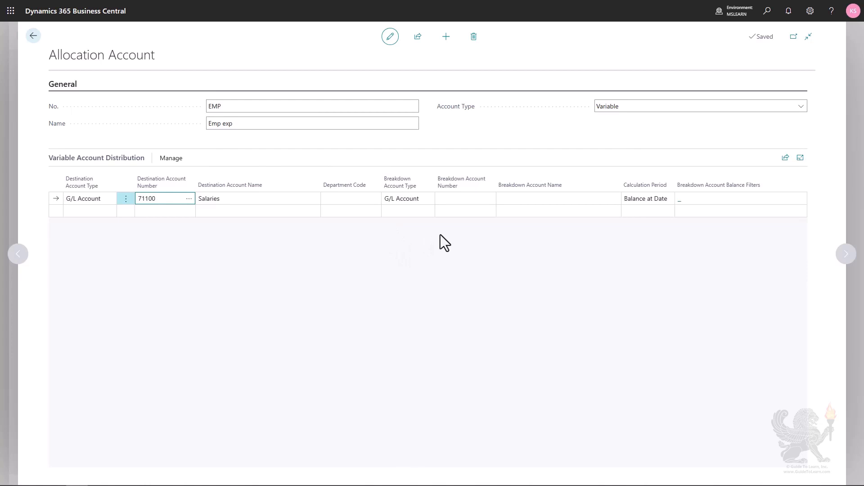
Step: Assign the DEPARTMENT dimension with the value ADM to the first EMP distribution line
left_click(401, 201)
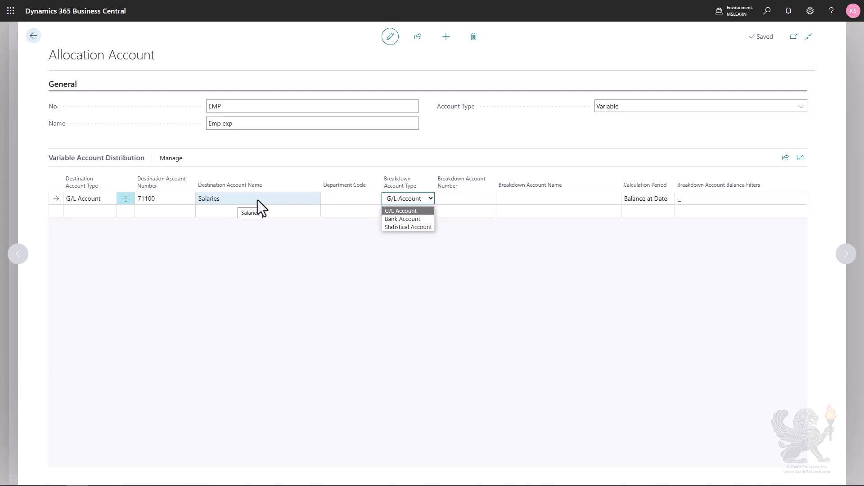
left_click(169, 159)
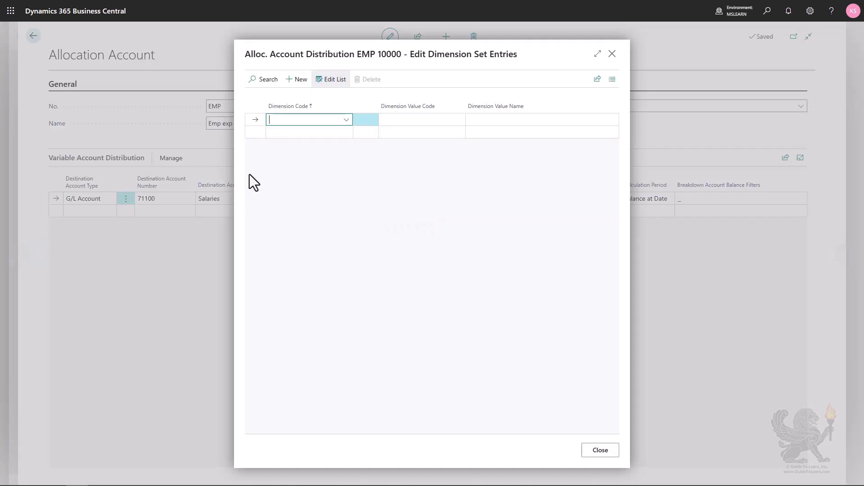
type("de")
key("Tab")
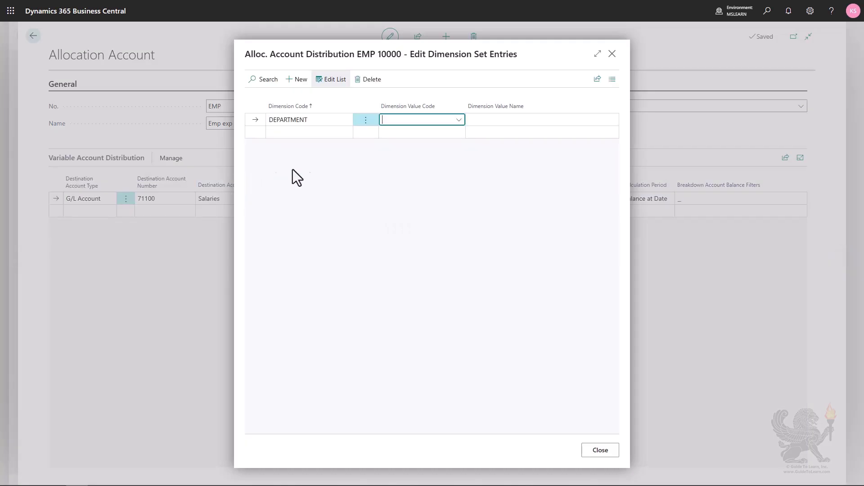
left_click(457, 121)
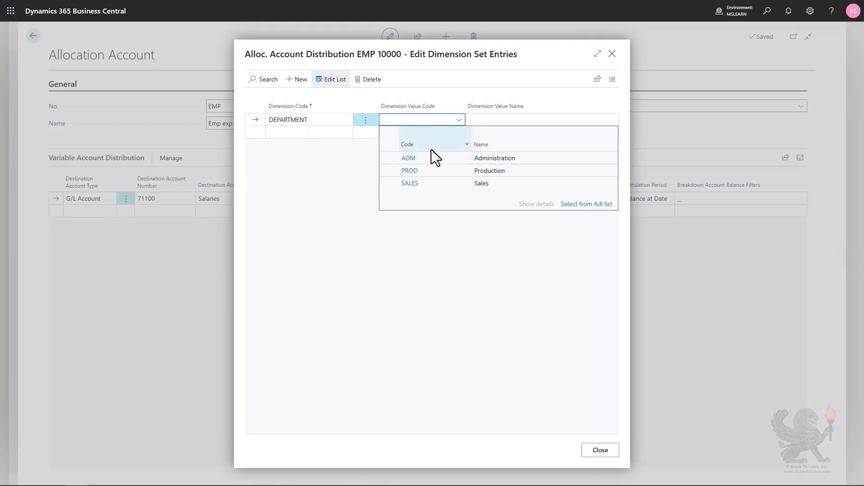
key("Return")
left_click(600, 452)
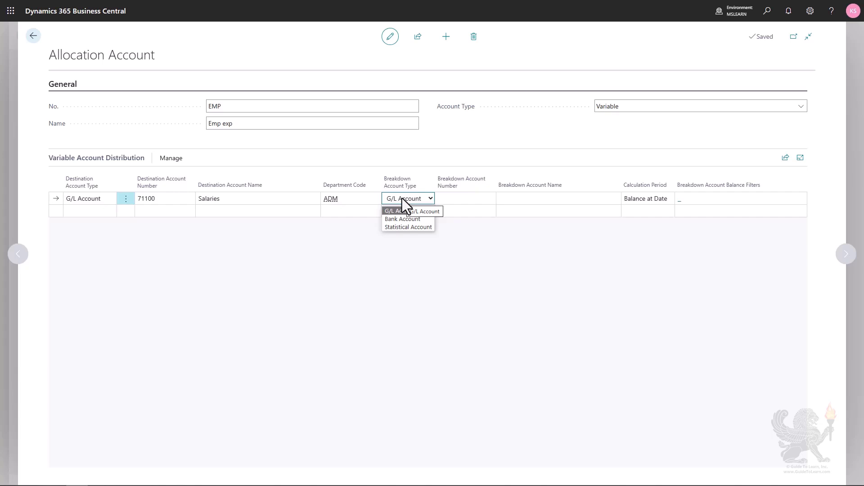
Step: Base the first EMP line's breakdown on the statistical account EMPLOYEES with the calculation period Balance at Date
left_click(404, 227)
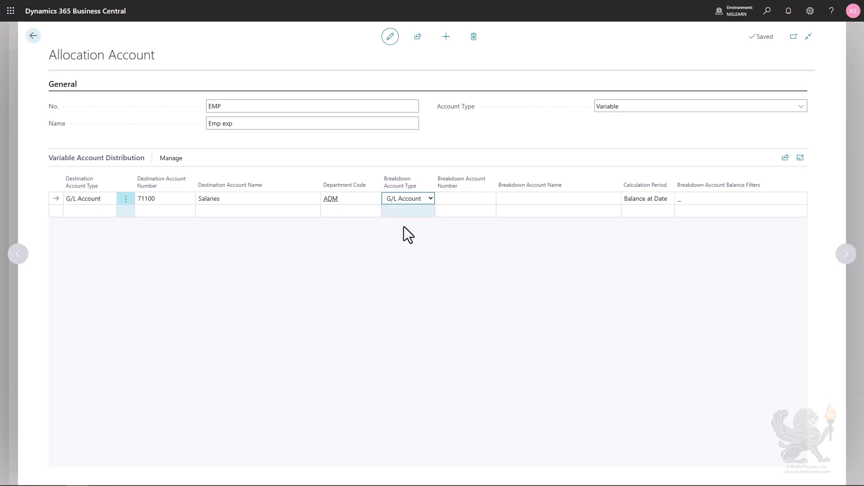
left_click(458, 197)
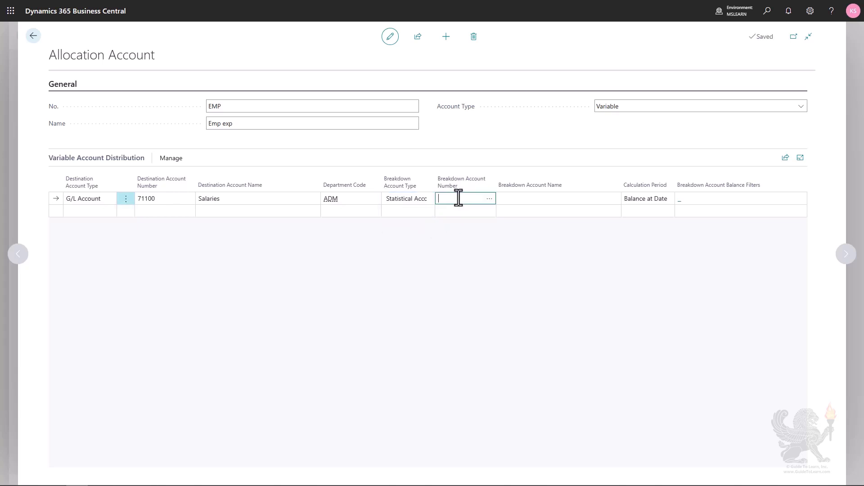
left_click(490, 199)
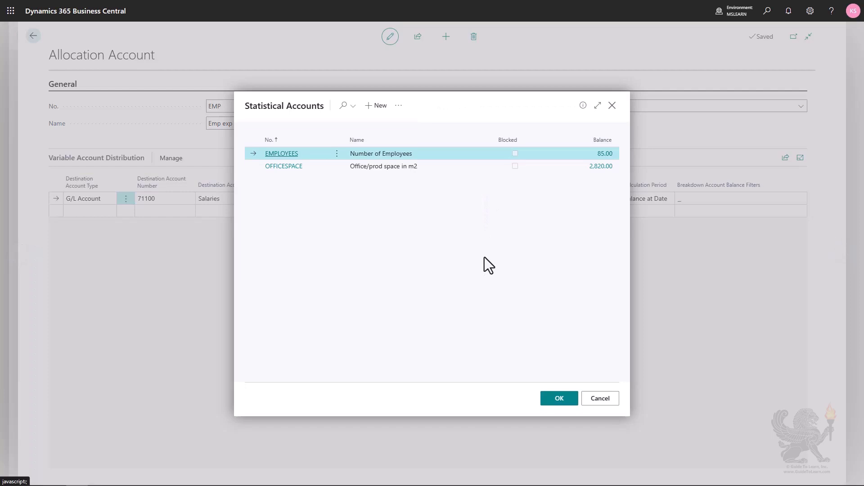
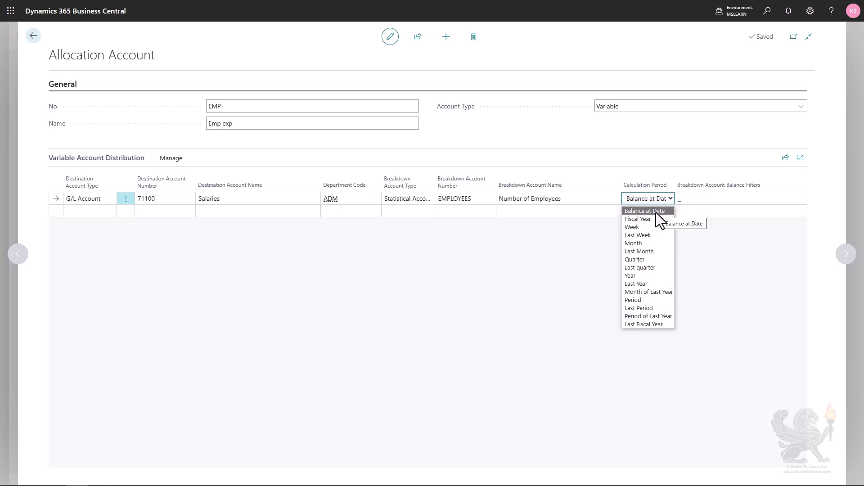
left_click(655, 213)
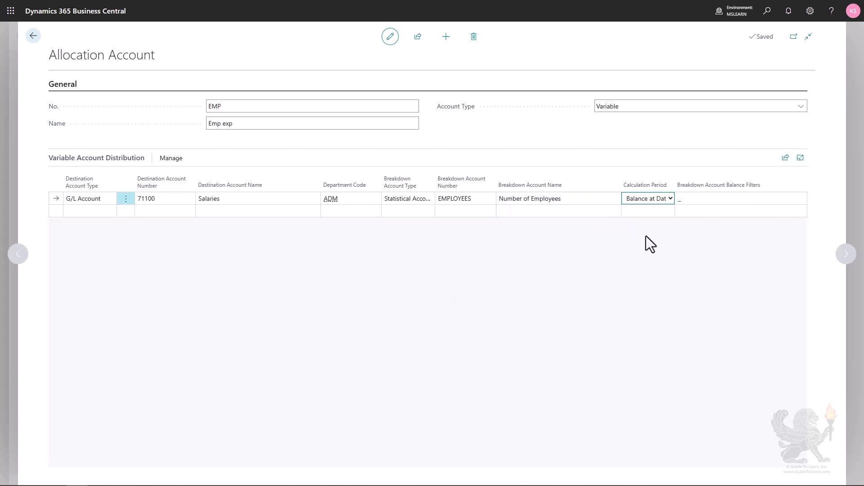
Step: Filter the first EMP line's breakdown account balance by the DEPARTMENT value ADM
left_click(680, 201)
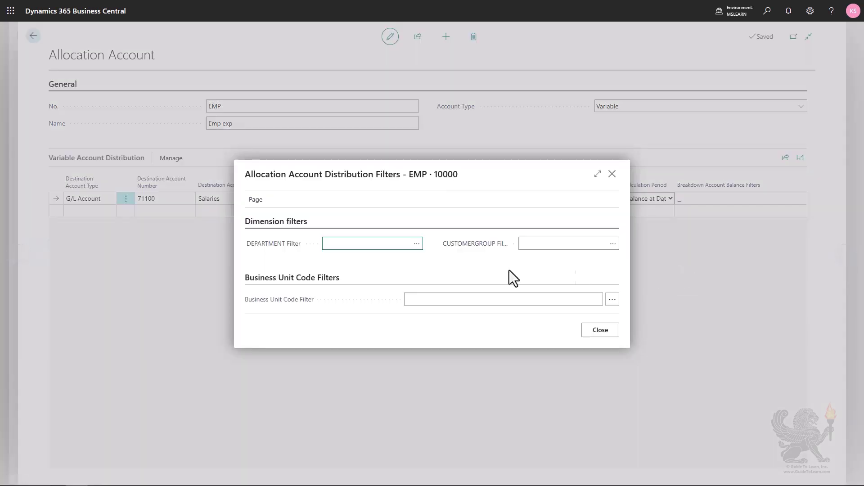
left_click(416, 243)
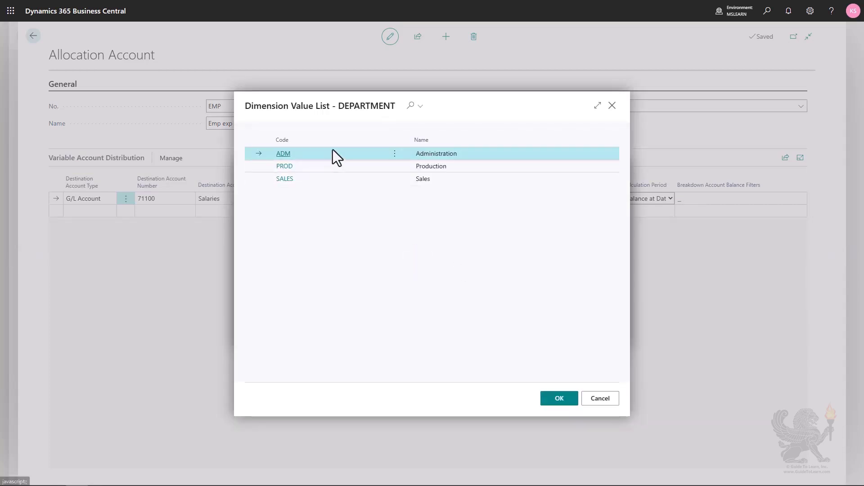
left_click(559, 398)
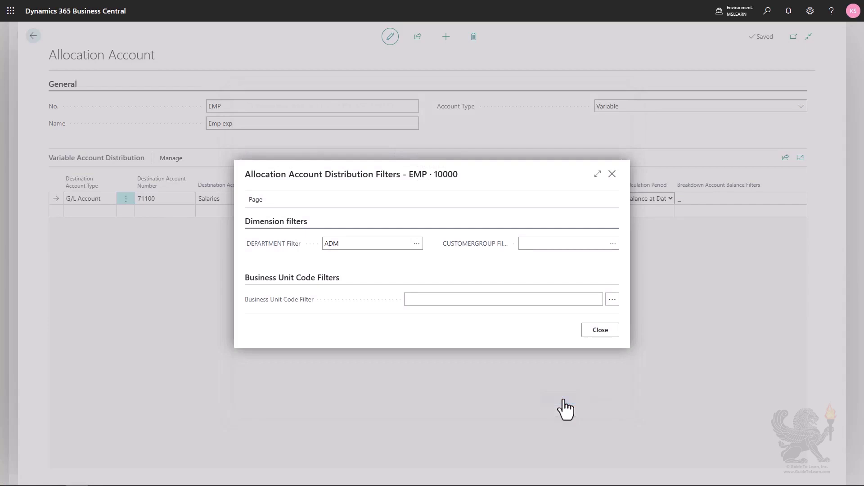
left_click(595, 331)
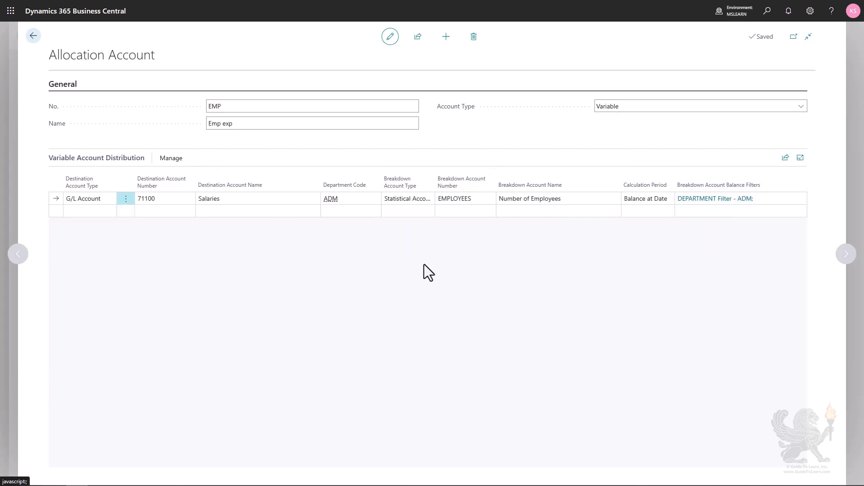
Step: Add a second EMP distribution line with G/L account 71100 as its destination account
left_click(149, 213)
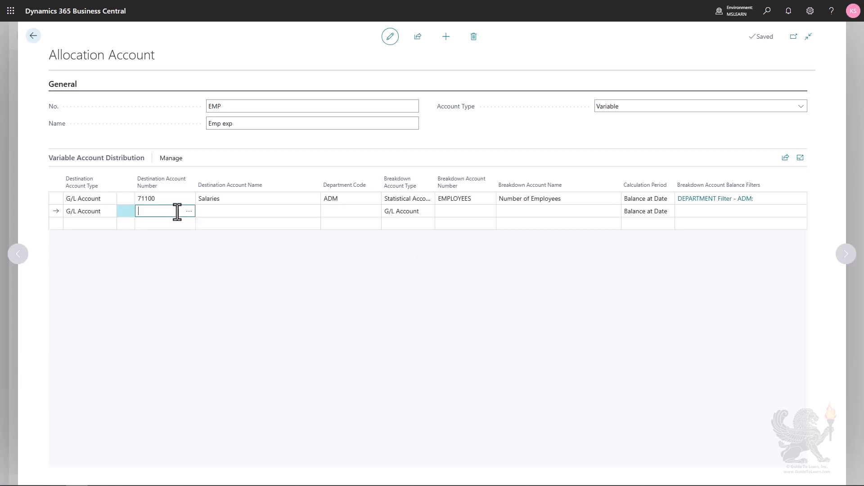
type("71100")
key("Return")
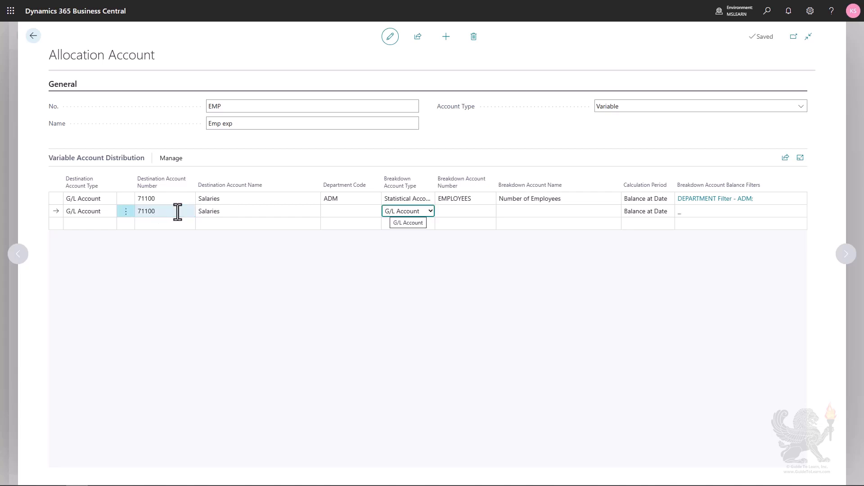
Step: Assign the DEPARTMENT dimension with the value PROD to the second EMP distribution line
left_click(171, 158)
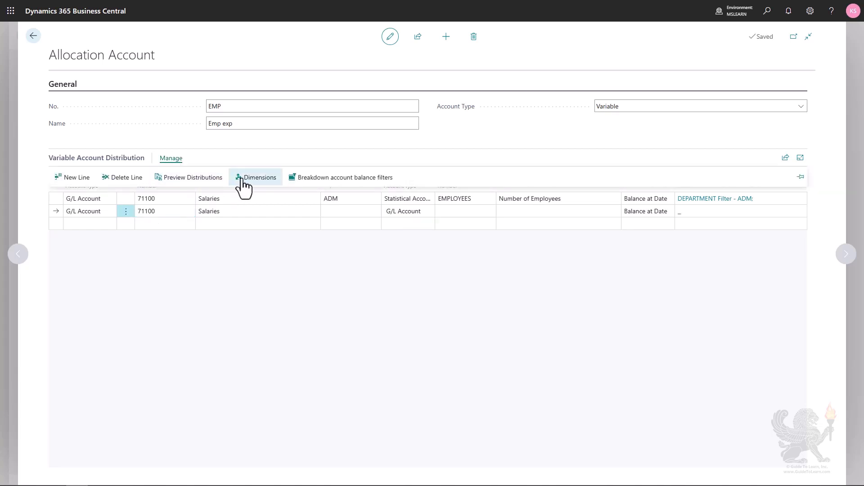
left_click(242, 178)
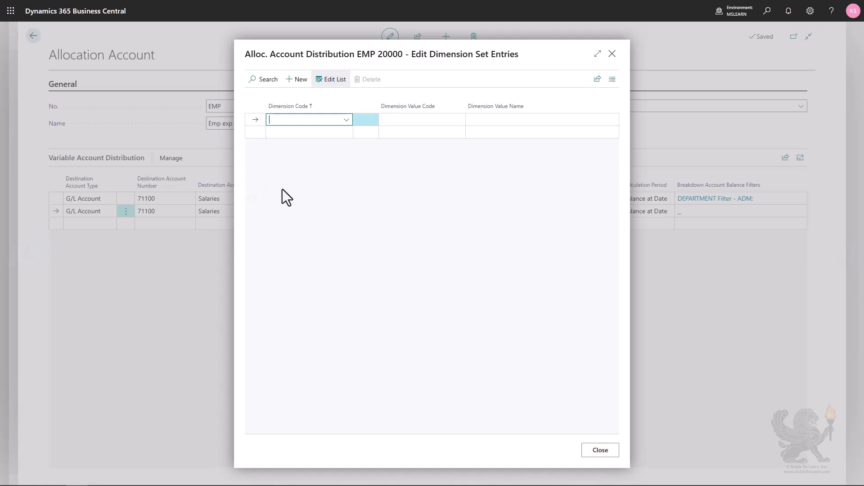
type("de")
key("Tab")
type("pr")
key("Tab")
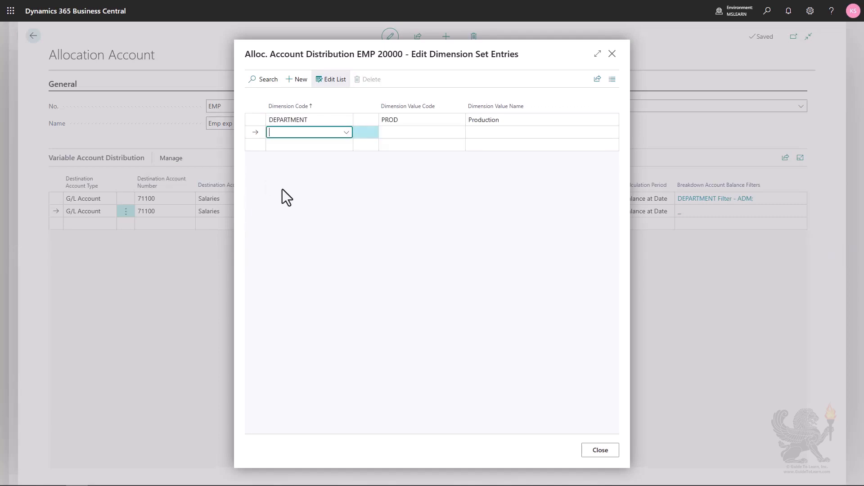
left_click(589, 452)
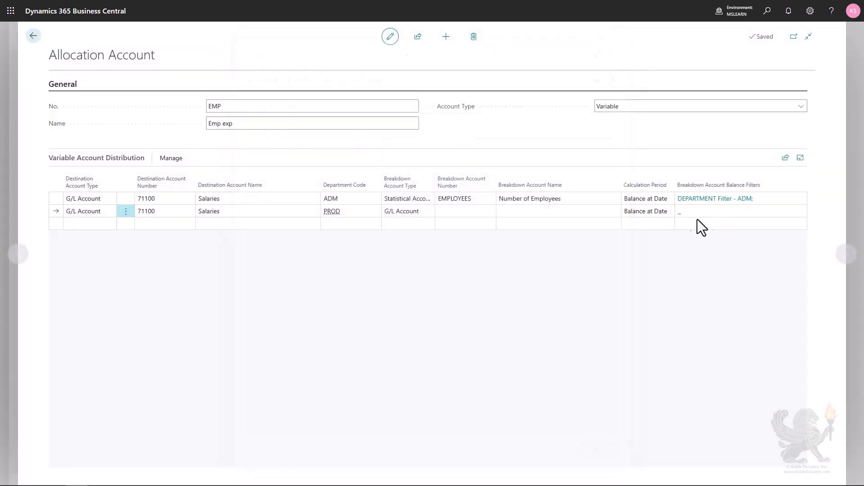
Step: Base the second EMP distribution line's breakdown on the statistical account EMPLOYEES
left_click(423, 214)
left_click(420, 214)
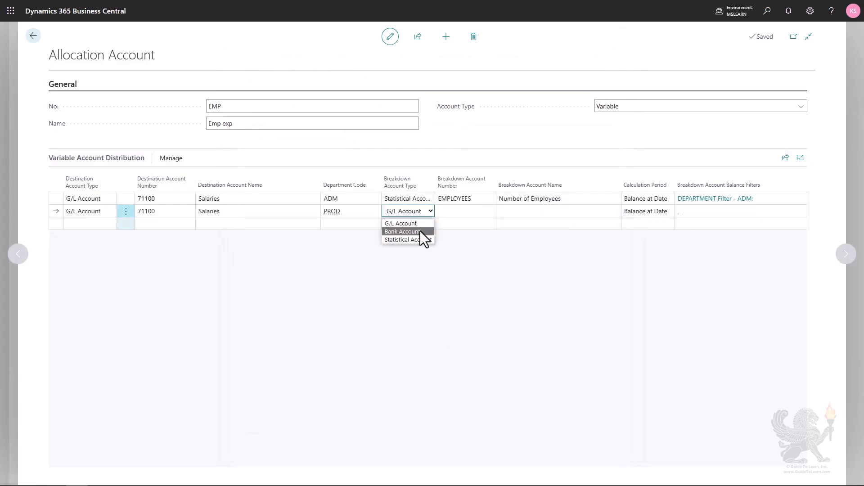
left_click(420, 234)
left_click(458, 214)
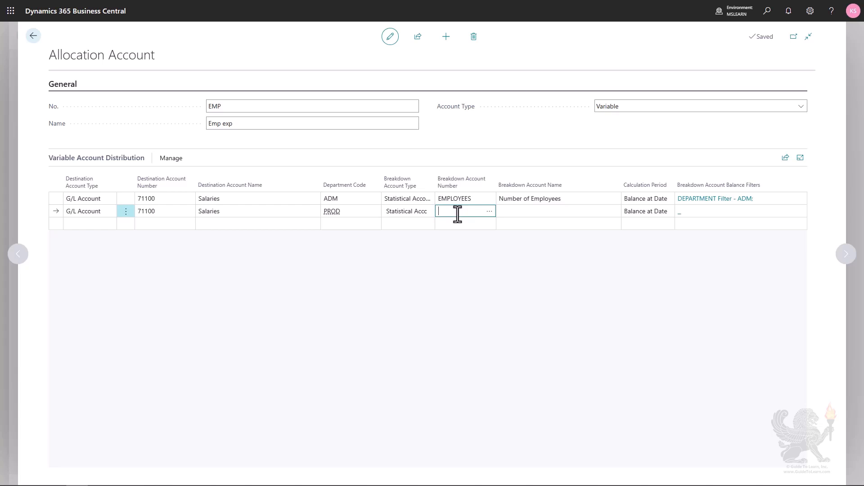
type("EMPLOYEES")
key("Tab")
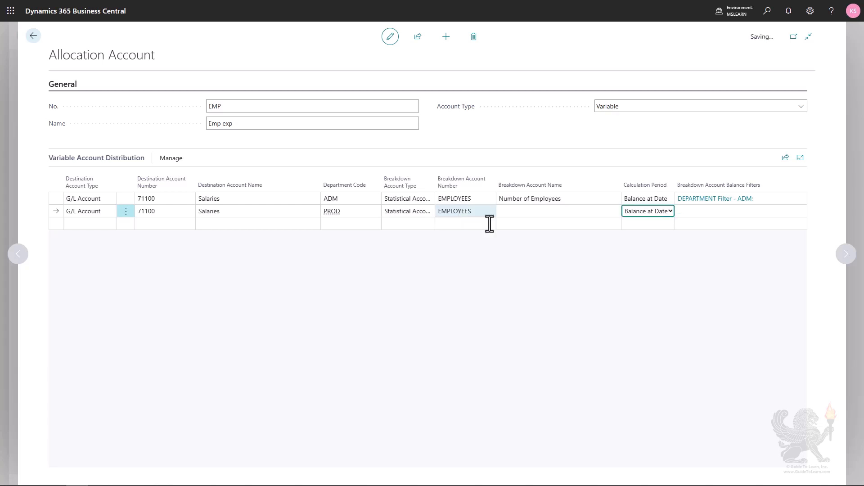
Step: Filter the second EMP line's breakdown account balance by the DEPARTMENT value PROD
left_click(698, 216)
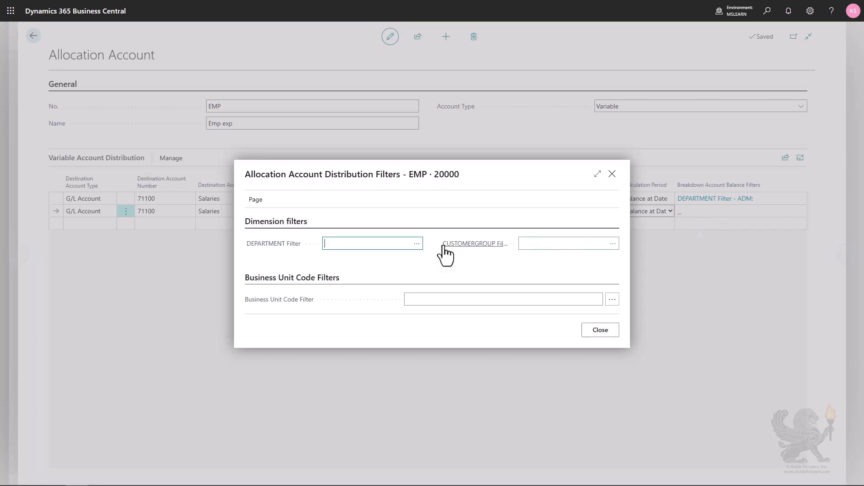
type("pro")
key("Tab")
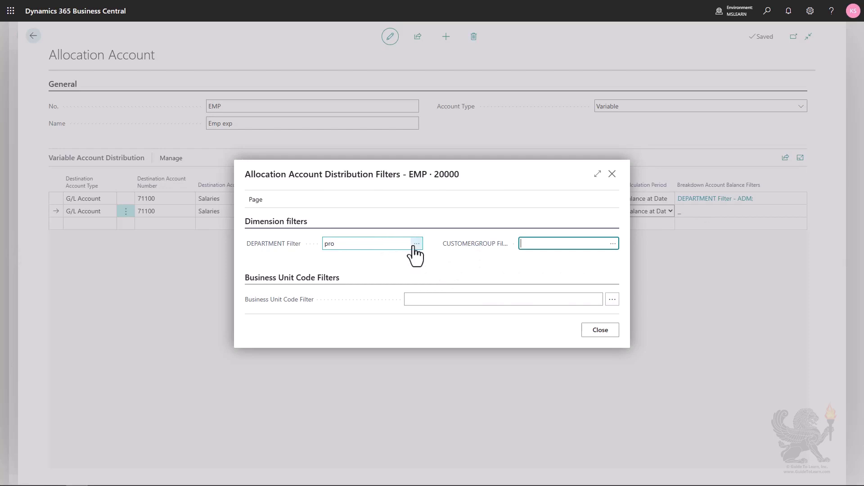
key("shift+Tab")
key("alt+Down")
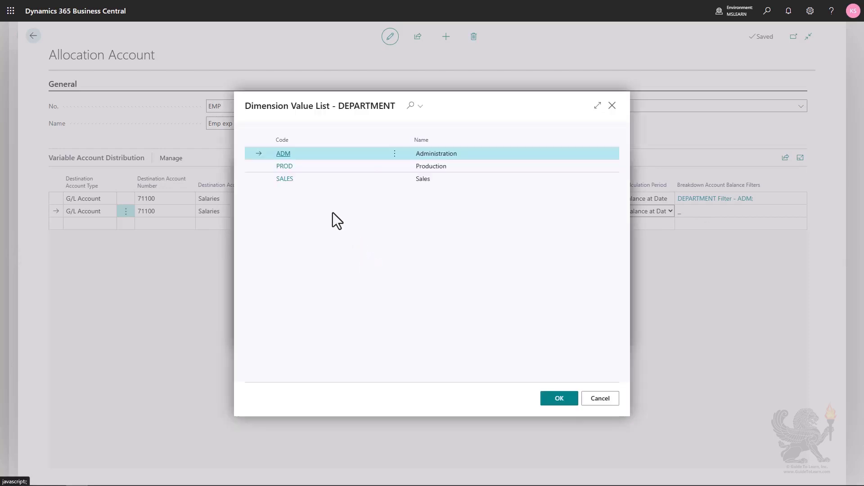
left_click(328, 170)
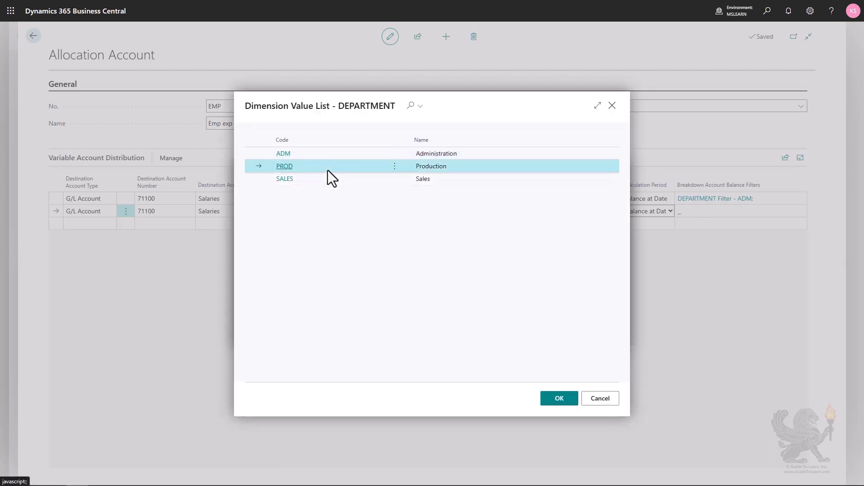
left_click(546, 400)
left_click(600, 332)
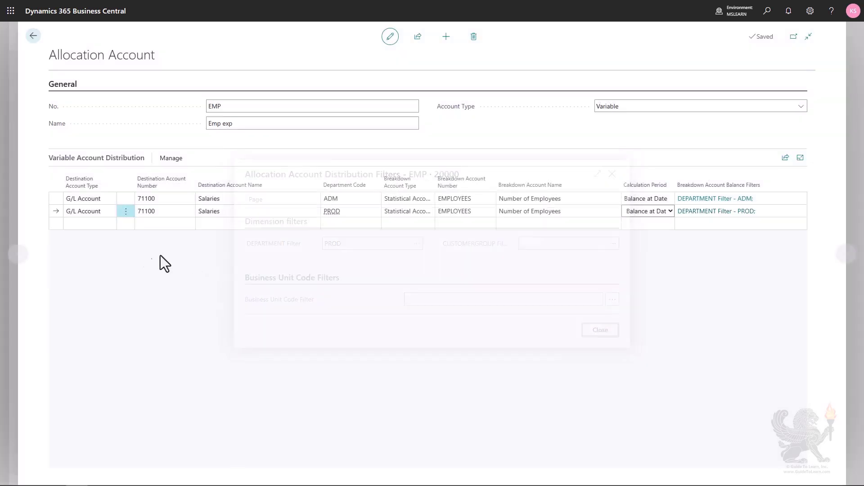
Step: Add a third EMP distribution line with G/L account 71100 as its destination account
left_click(164, 224)
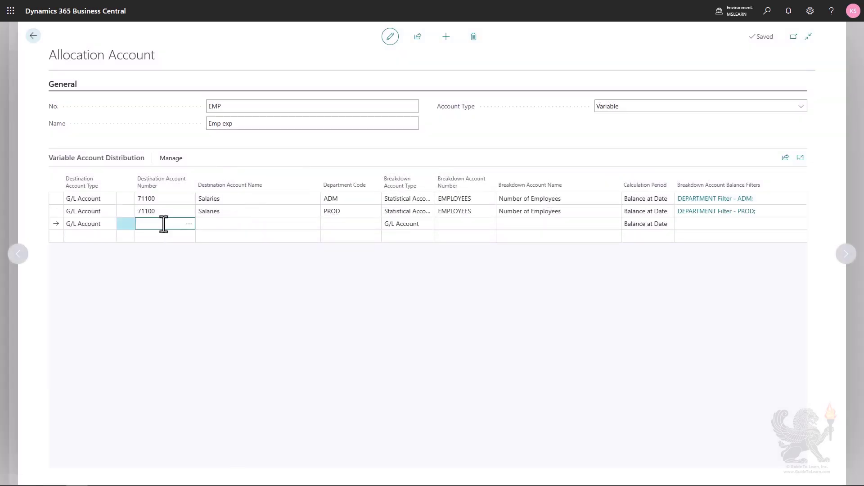
type("71100")
key("Tab")
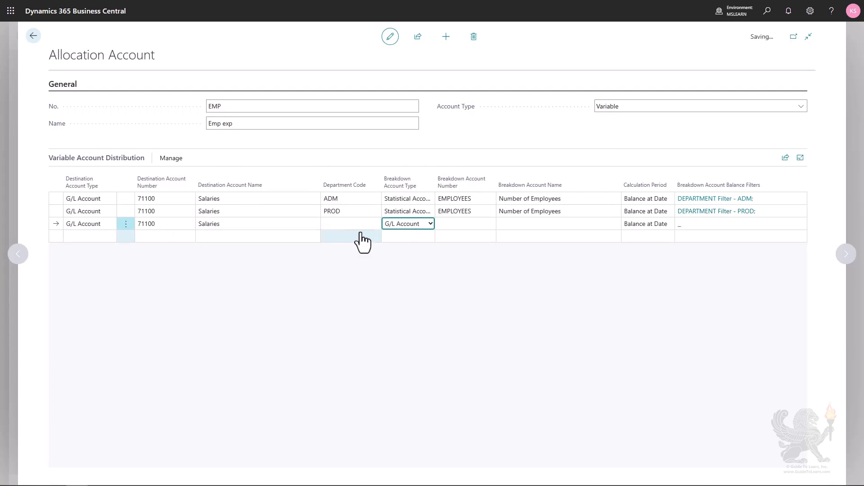
Step: Assign the DEPARTMENT dimension with the value SALES to the third EMP distribution line
left_click(171, 158)
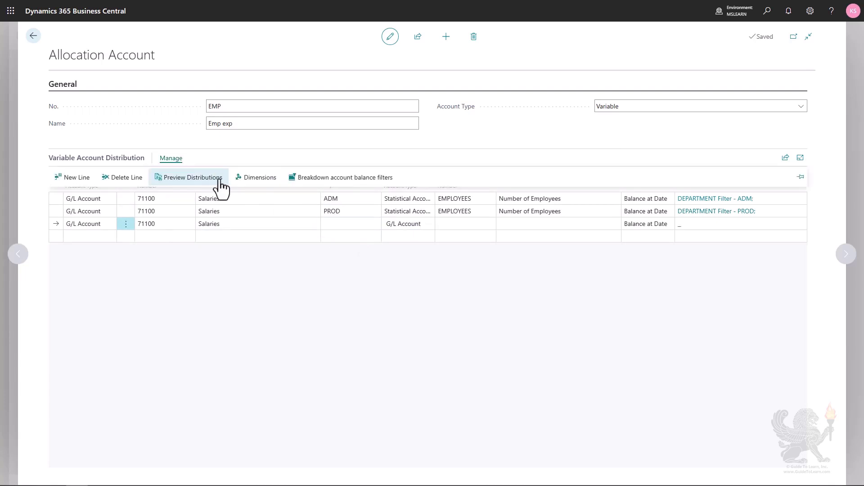
left_click(247, 177)
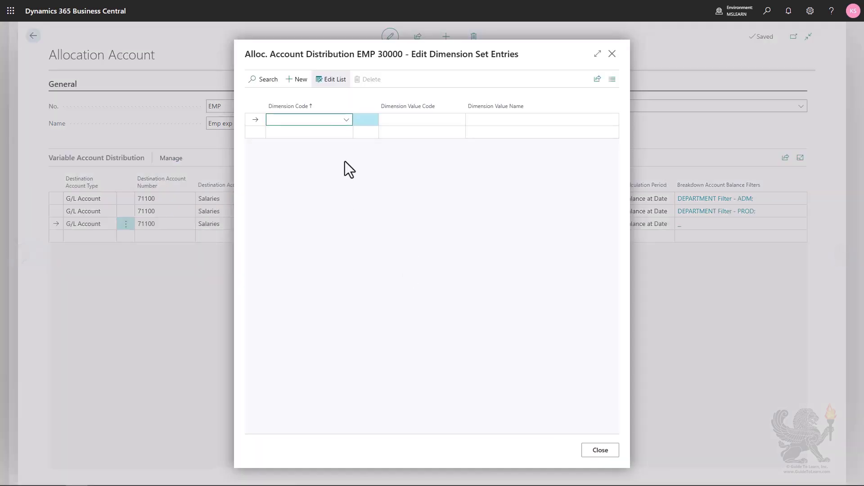
type("de")
key("Tab")
type("sa")
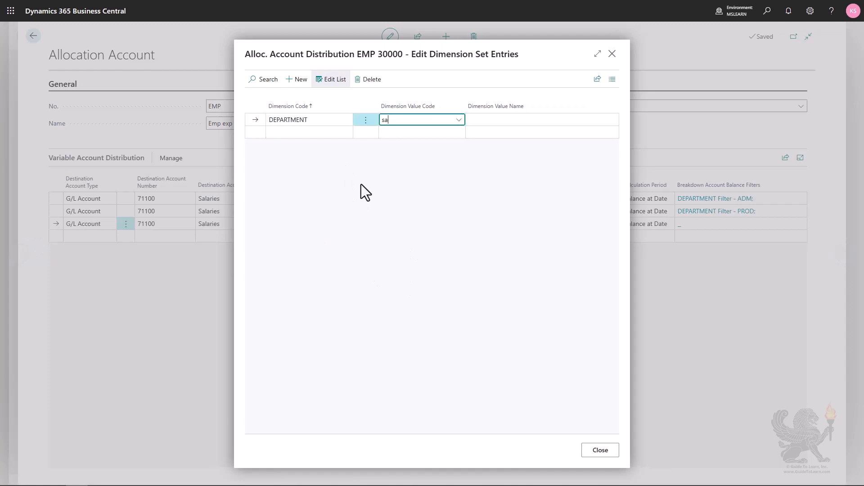
key("Tab")
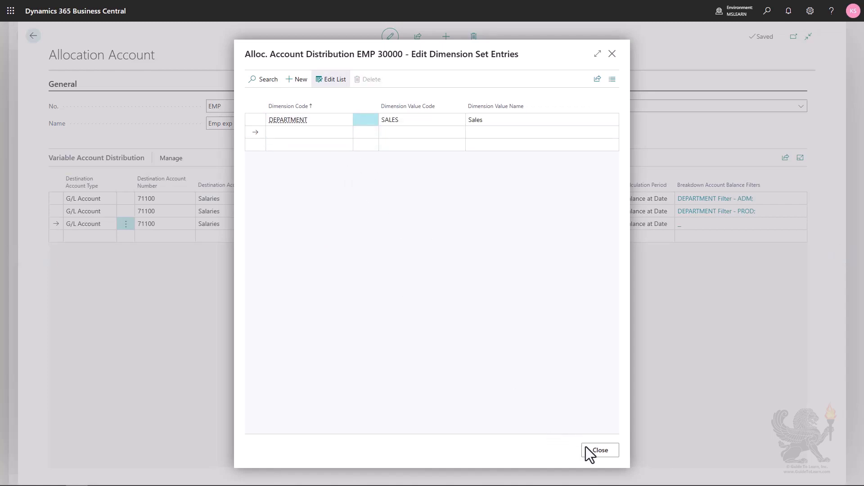
left_click(599, 452)
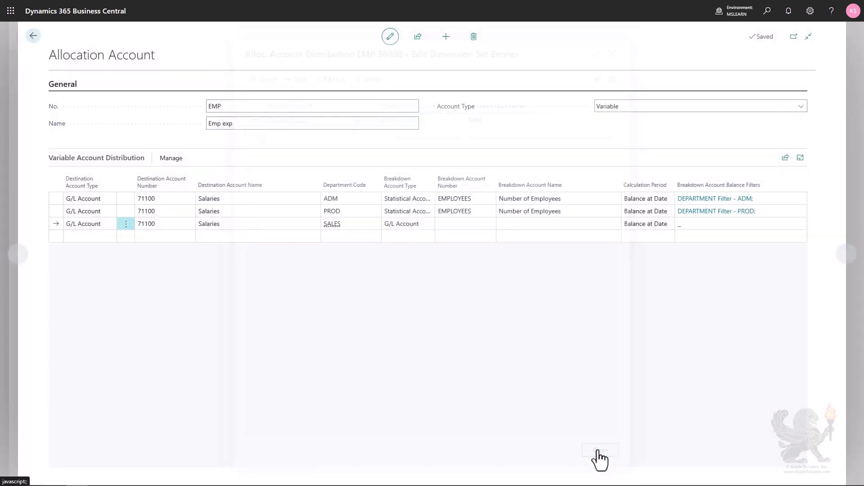
Step: Base the third EMP distribution line's breakdown on the statistical account EMPLOYEES
left_click(401, 224)
left_click(407, 252)
left_click(452, 225)
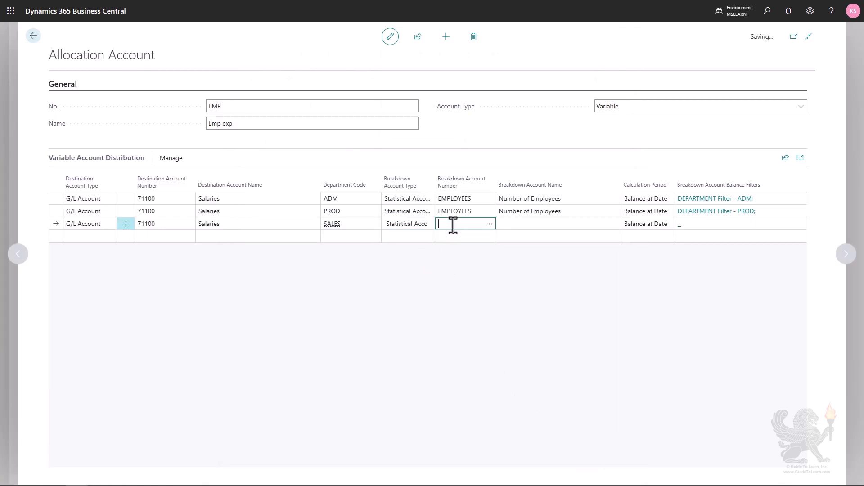
type("EMPLOYEES")
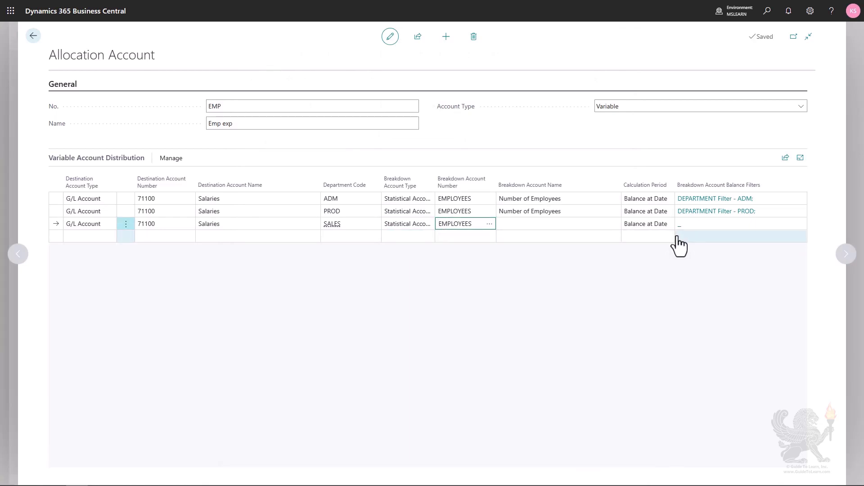
Step: Filter the third EMP line's breakdown account balance by the DEPARTMENT value SALES
left_click(679, 229)
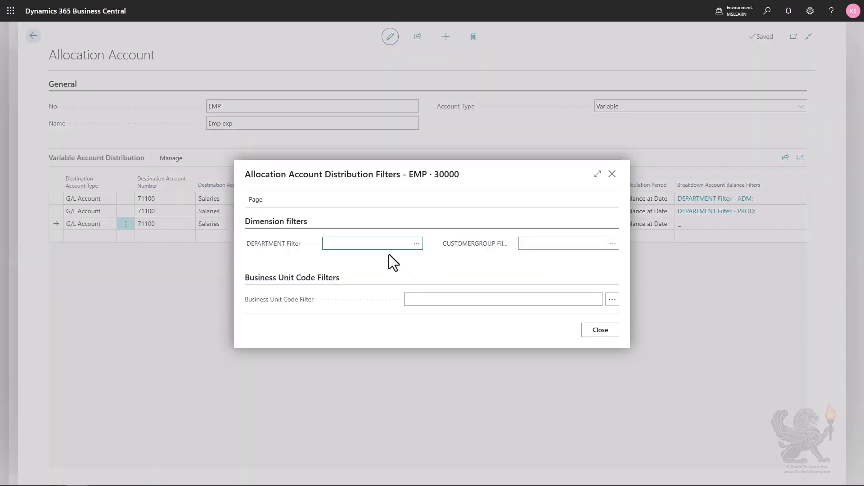
left_click(418, 244)
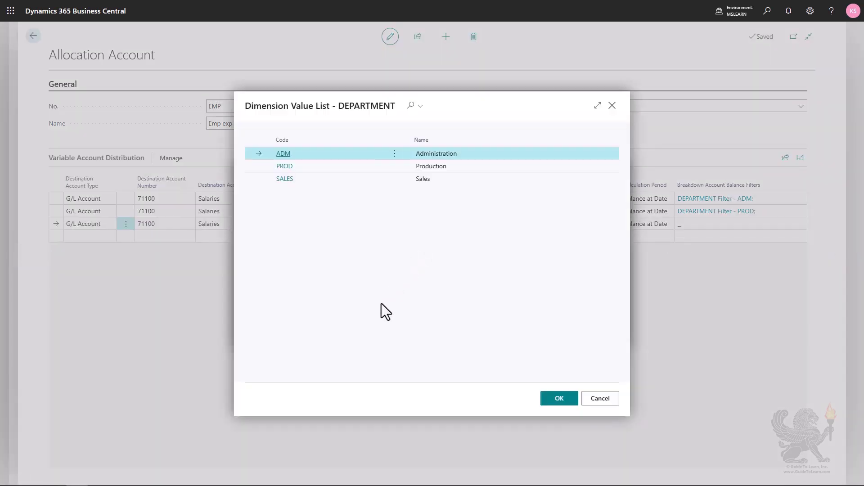
left_click(312, 178)
left_click(568, 401)
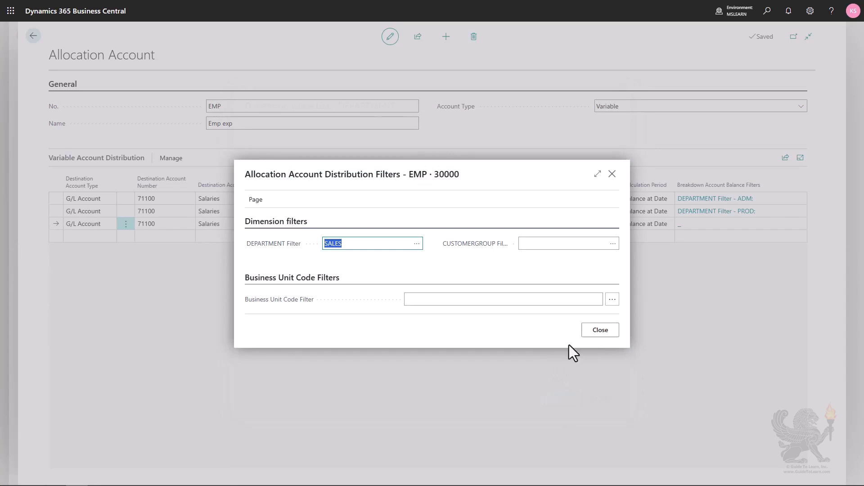
left_click(589, 333)
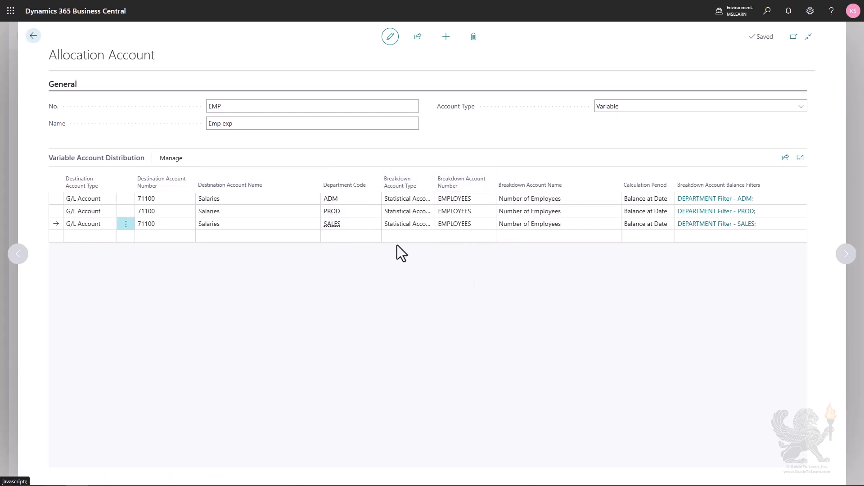
Step: Preview the EMP account's distributions to examine the amounts and percentages allocated to each line
left_click(171, 159)
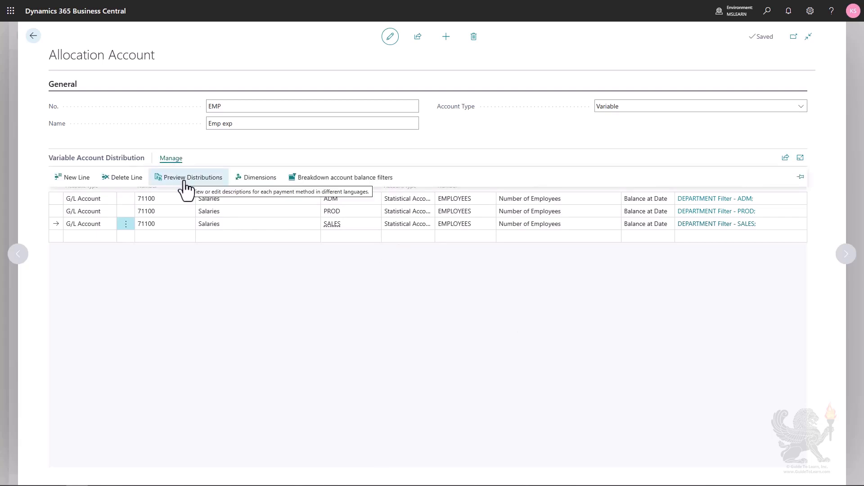
left_click(184, 179)
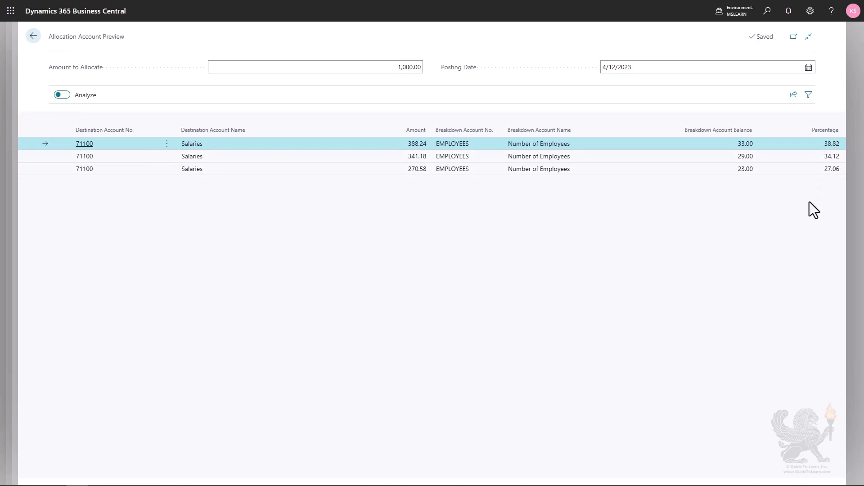
key("Escape")
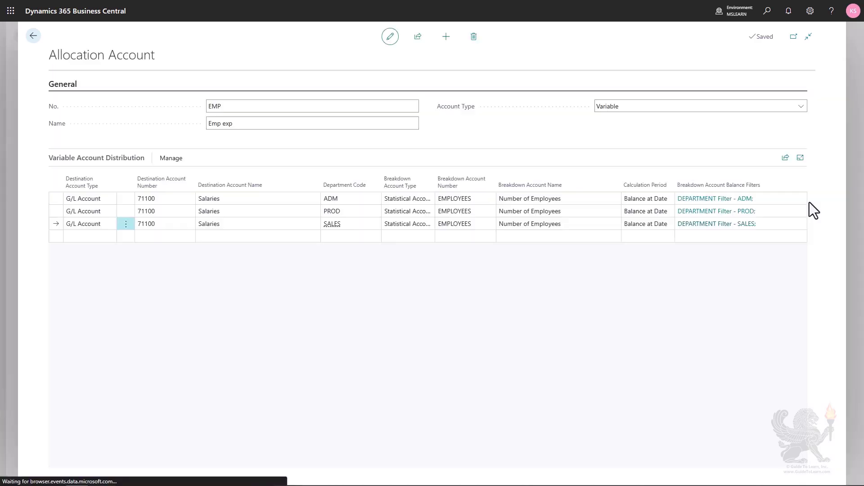
Step: Search for "sta jou" and open the Statistical Account Journal
left_click(766, 17)
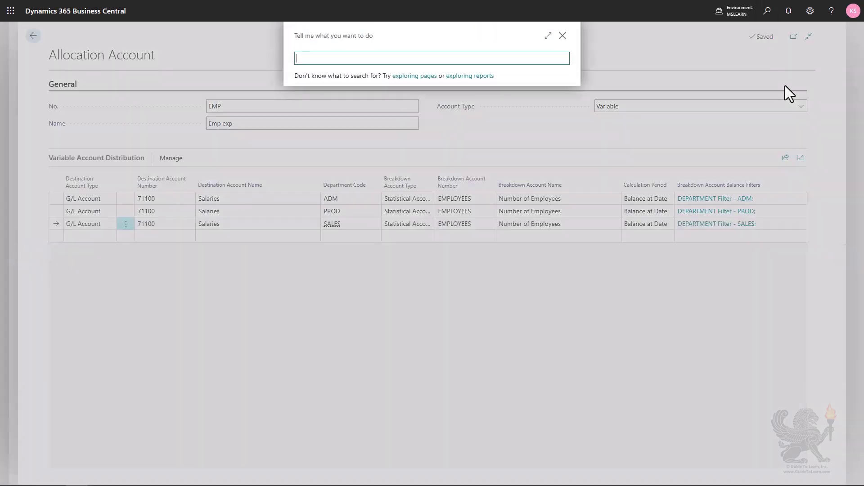
type("sta jou")
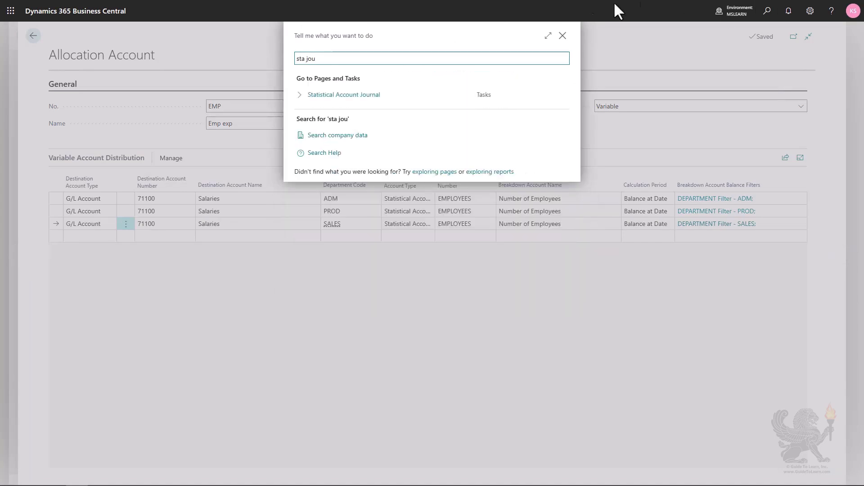
left_click(367, 95)
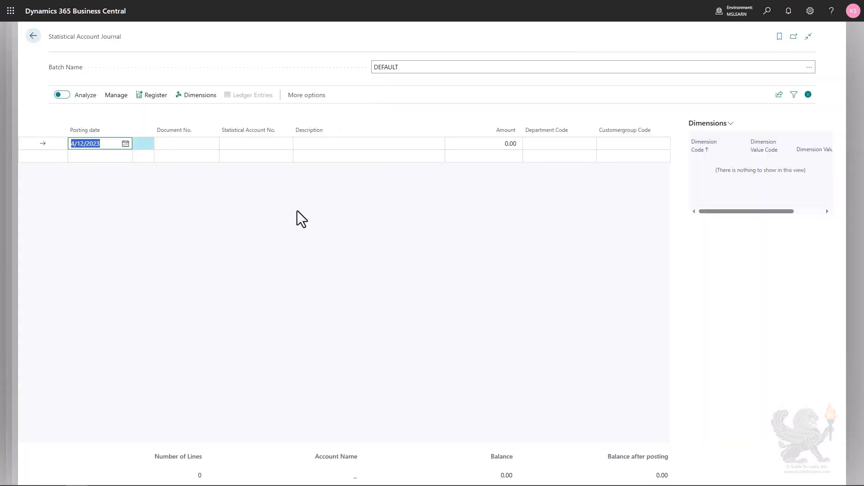
Step: Enter a statistical journal line with document number SJ002, account EMPLOYEES, amount 30 and department code PROD
key("Tab")
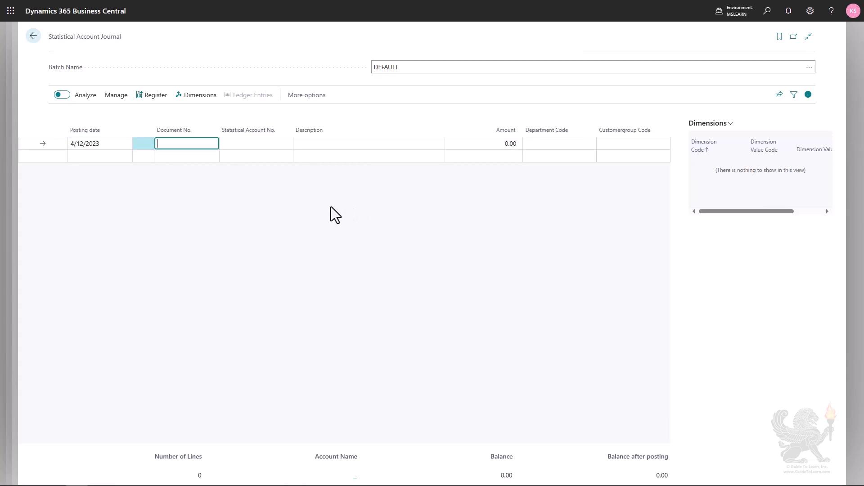
type("SJ002")
key("Tab")
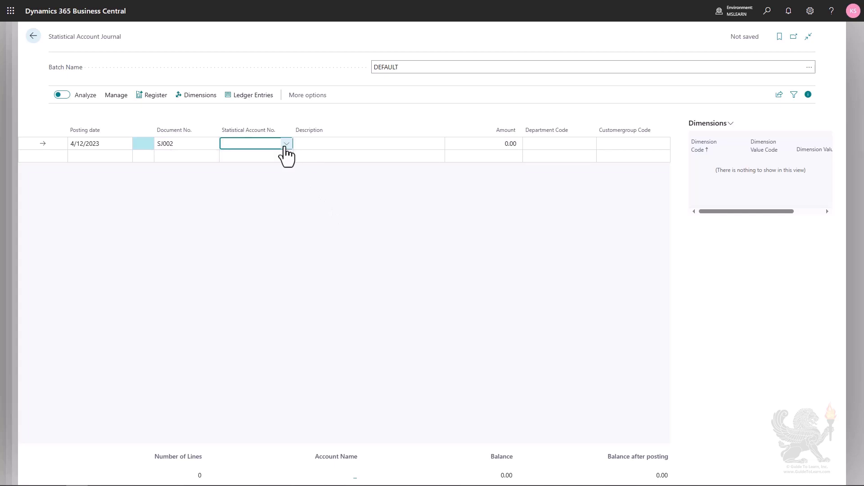
left_click(286, 145)
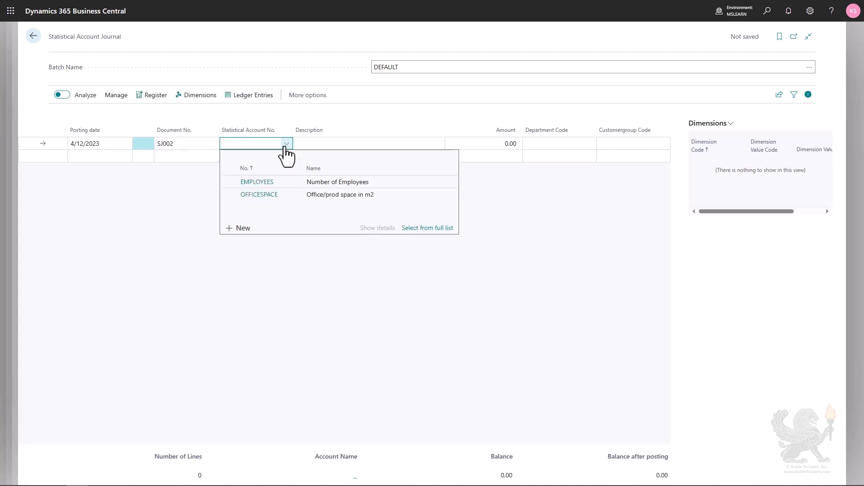
left_click(285, 182)
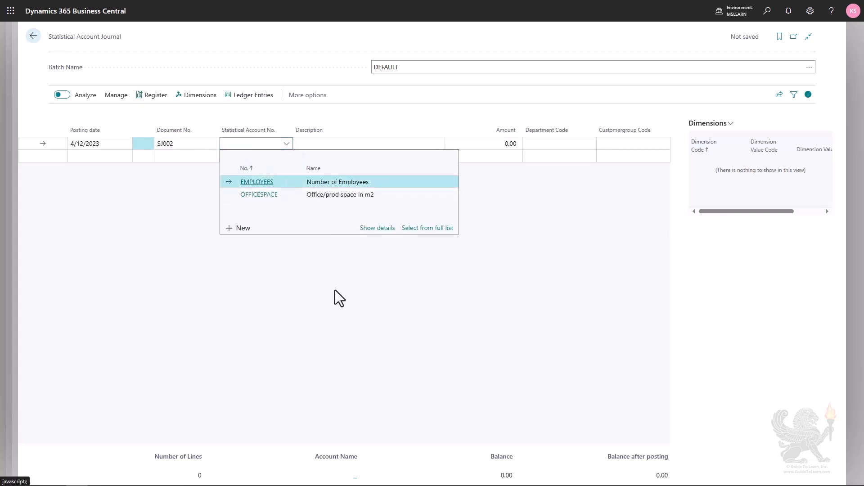
key("Tab")
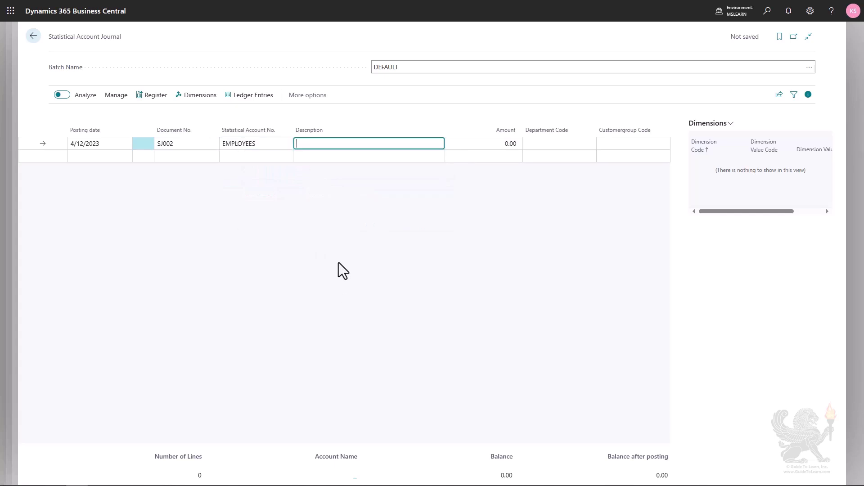
key("Tab")
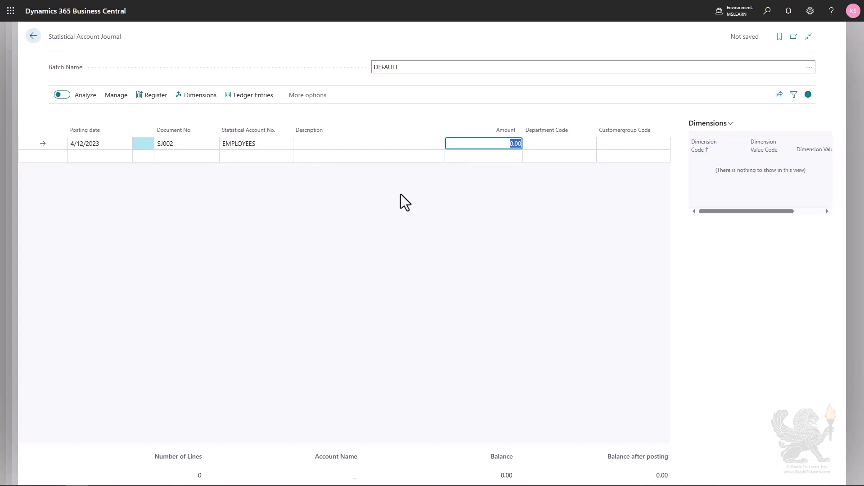
type("30")
key("Tab")
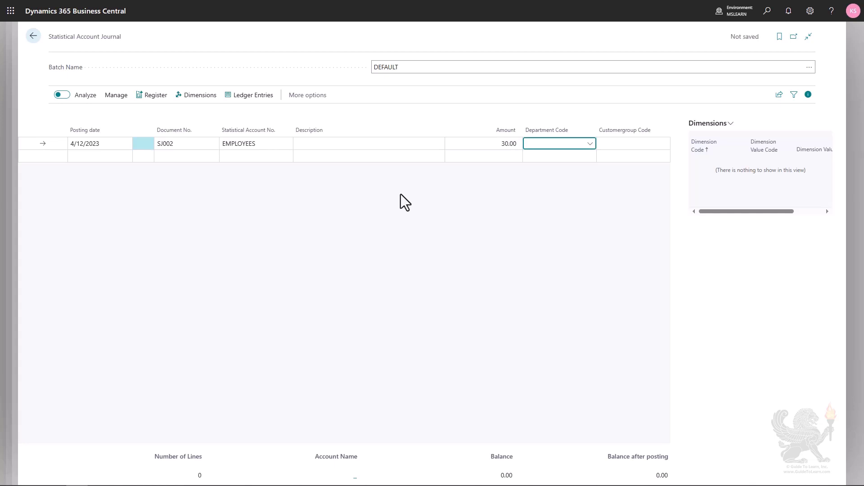
left_click(590, 144)
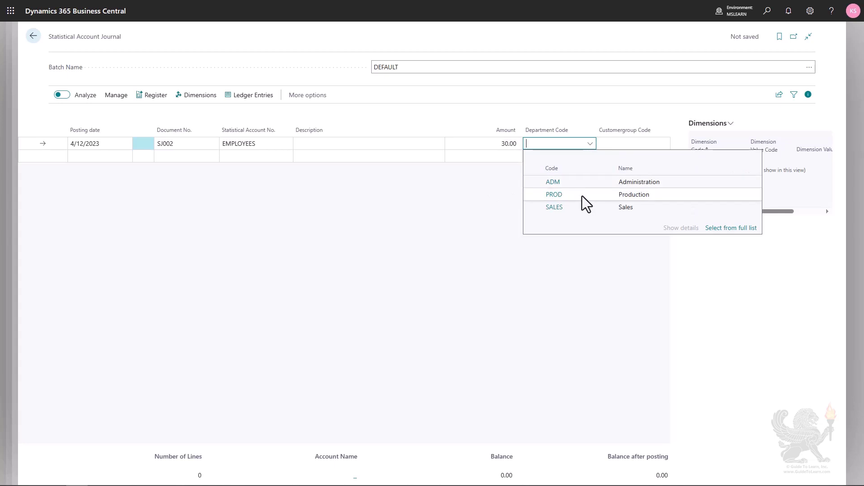
left_click(582, 197)
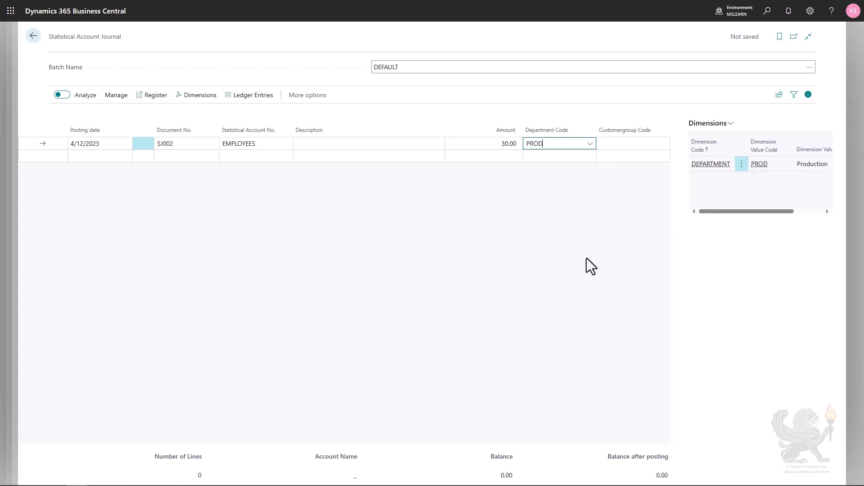
Step: Register the SJ002 statistical journal line and return to the EMP allocation account
left_click(147, 100)
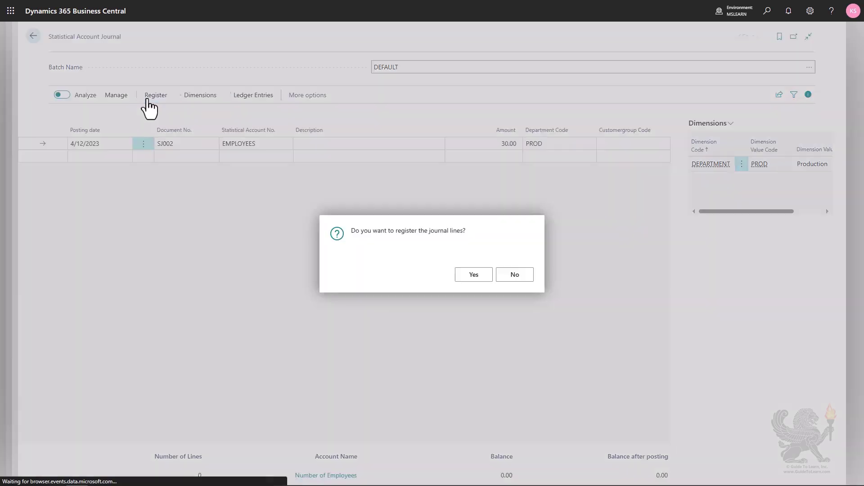
left_click(467, 277)
left_click(518, 276)
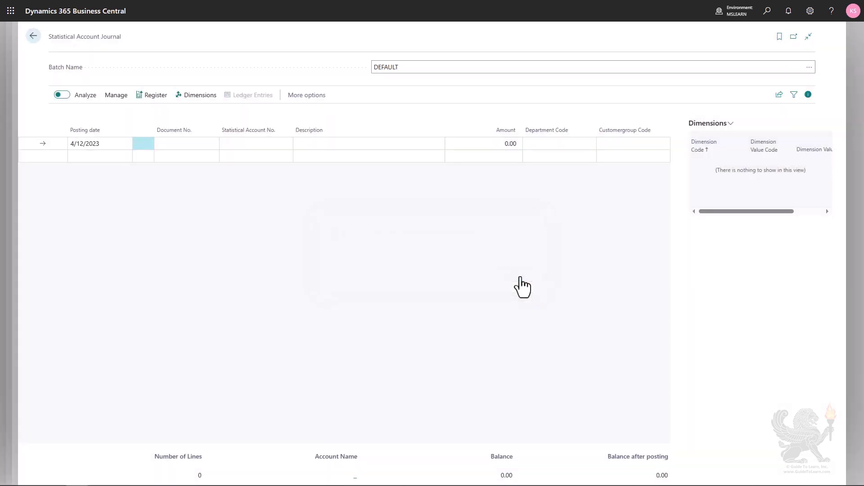
key("Escape")
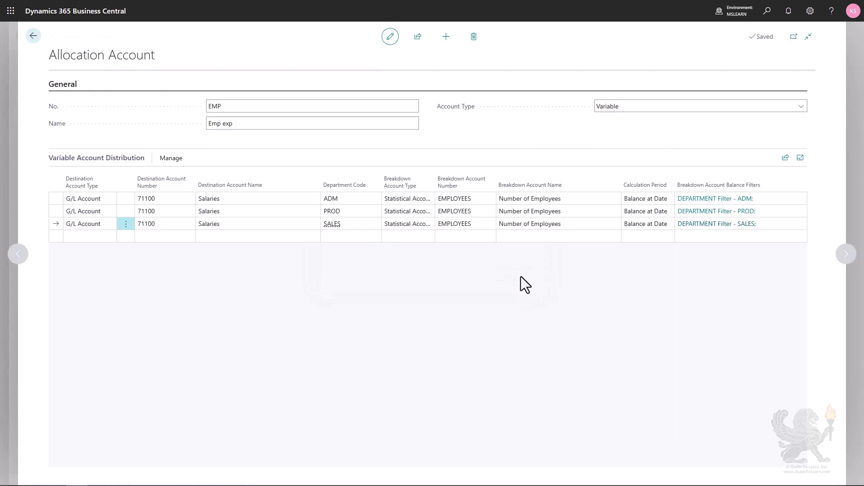